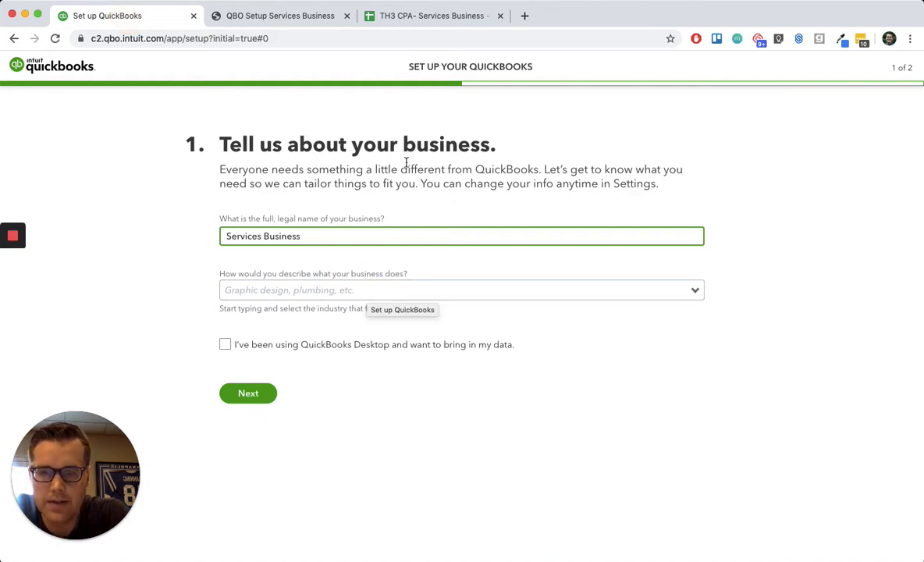
# - Describe the business's industry with the custom entry "Services" and continue to the second setup page
pyautogui.click(323, 291)
pyautogui.write('S')
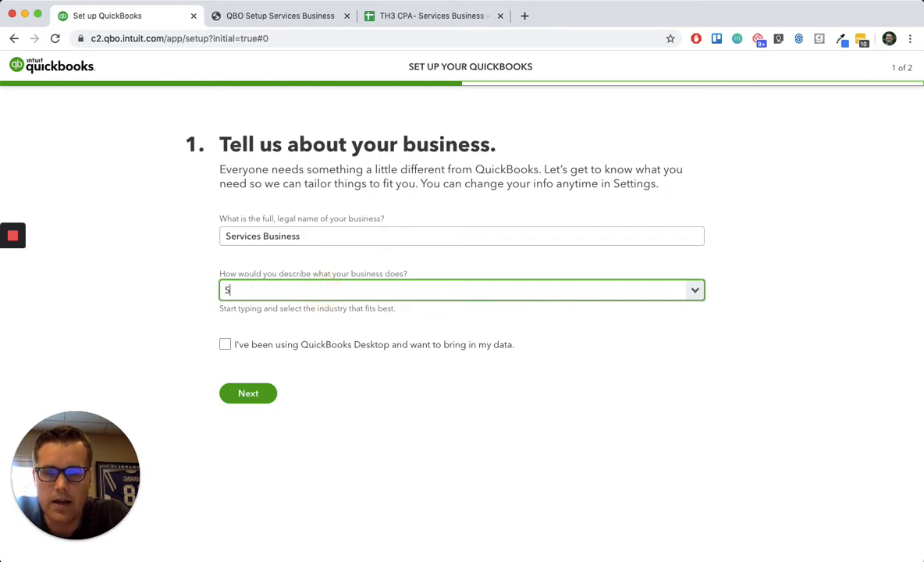
pyautogui.write('ervic')
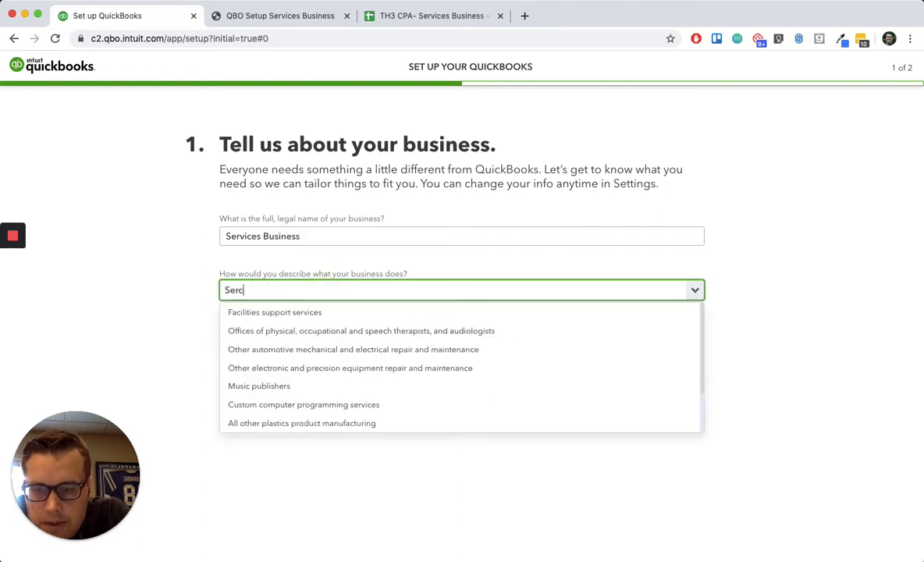
pyautogui.write('es')
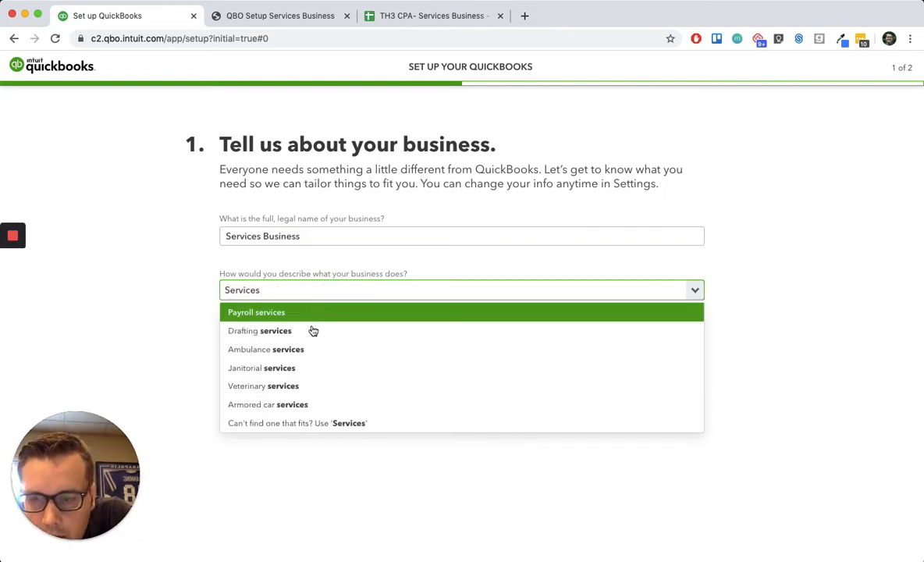
pyautogui.click(325, 426)
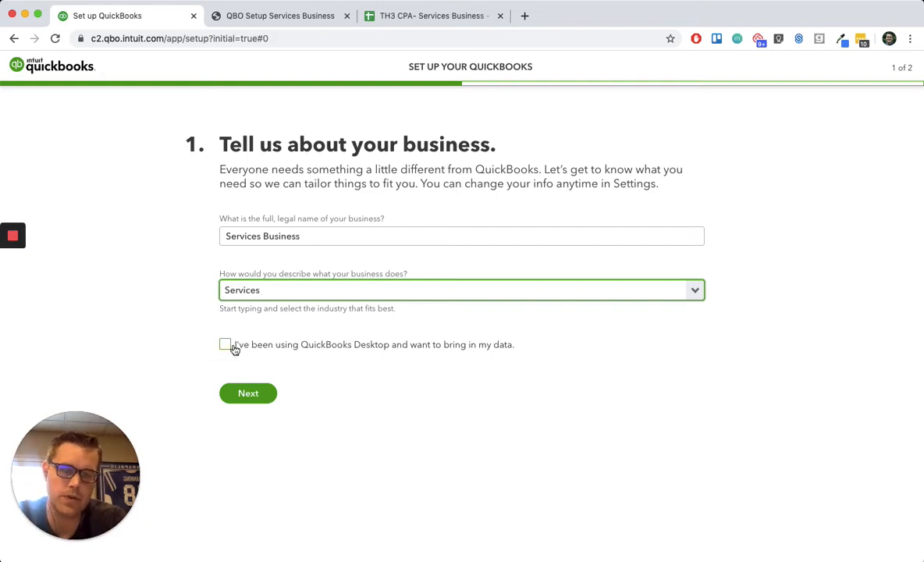
pyautogui.click(248, 395)
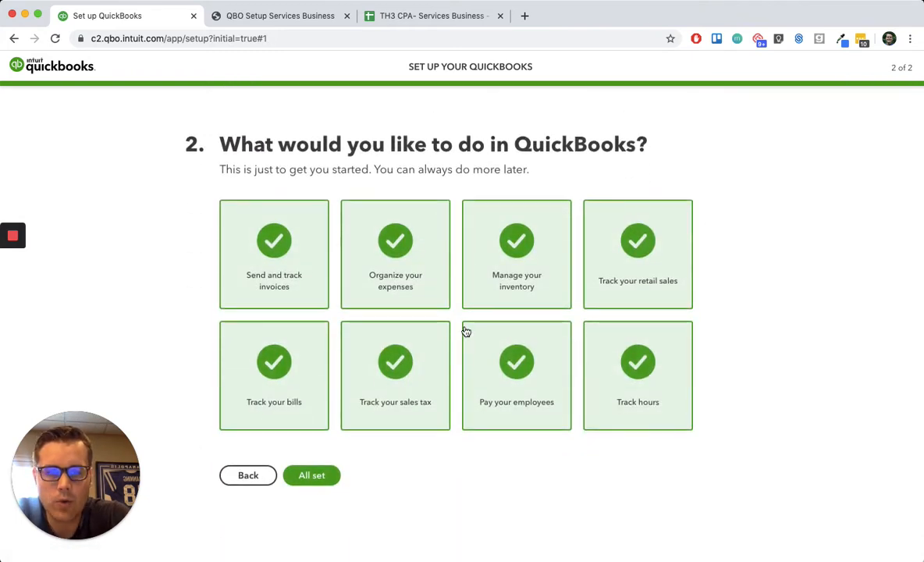
# - Deselect inventory, hours, employee pay and sales tax from the wanted features, finish the setup, and dismiss the welcome tour
pyautogui.click(528, 249)
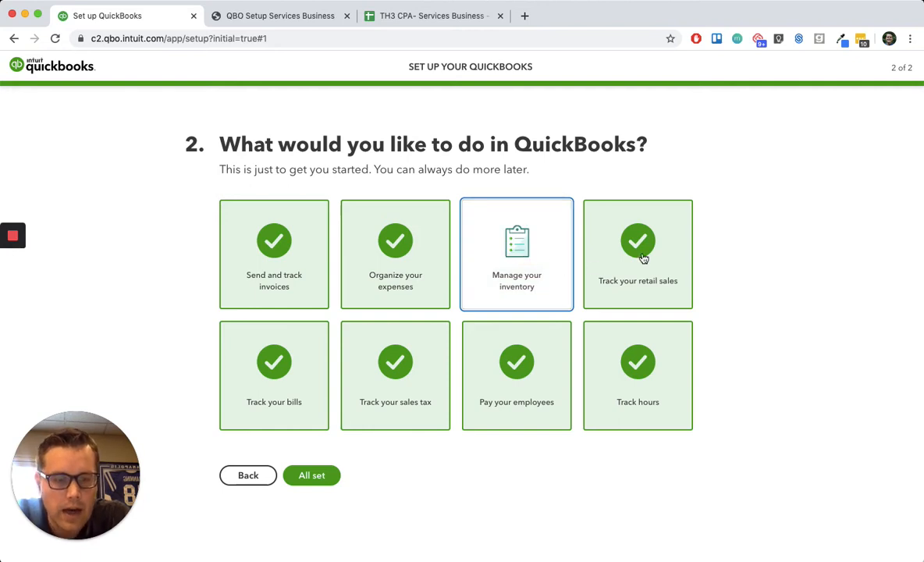
pyautogui.click(640, 358)
pyautogui.click(517, 361)
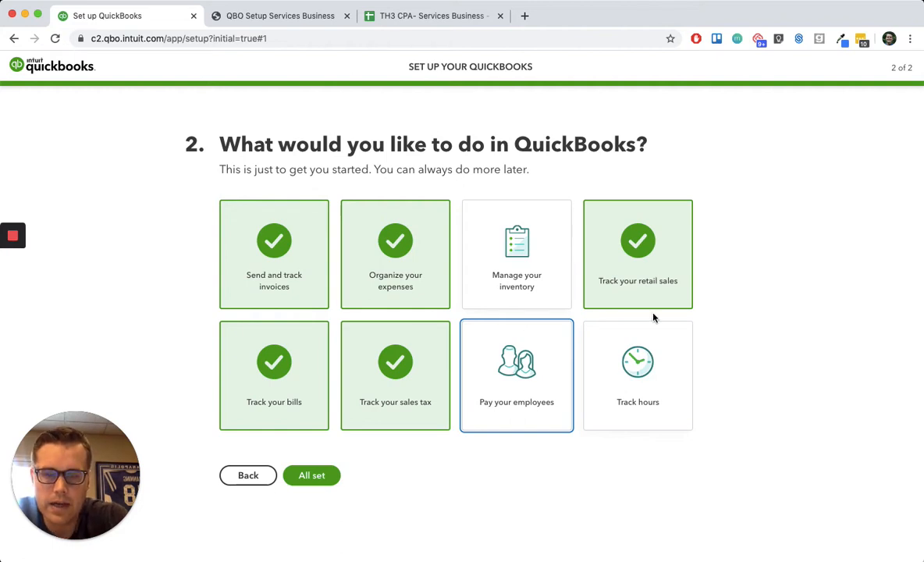
pyautogui.click(406, 363)
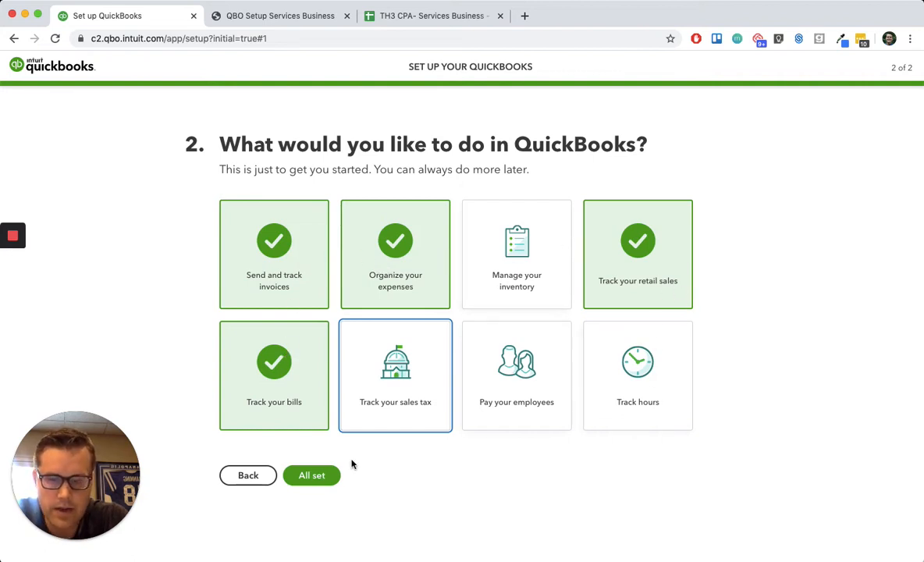
pyautogui.click(311, 477)
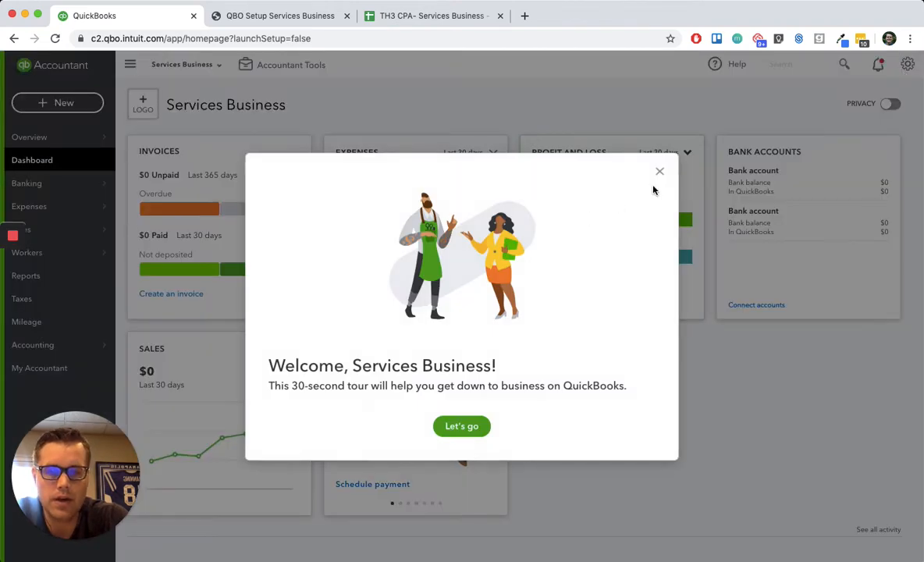
pyautogui.click(659, 172)
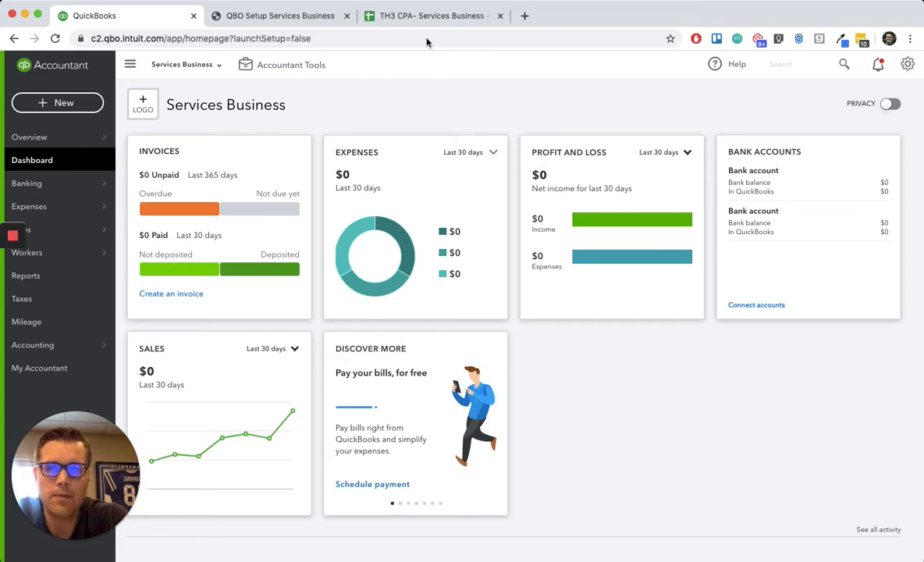
# - Following the setup guide's advanced settings step, enable and show account numbers for the chart of accounts and save the change
pyautogui.click(237, 21)
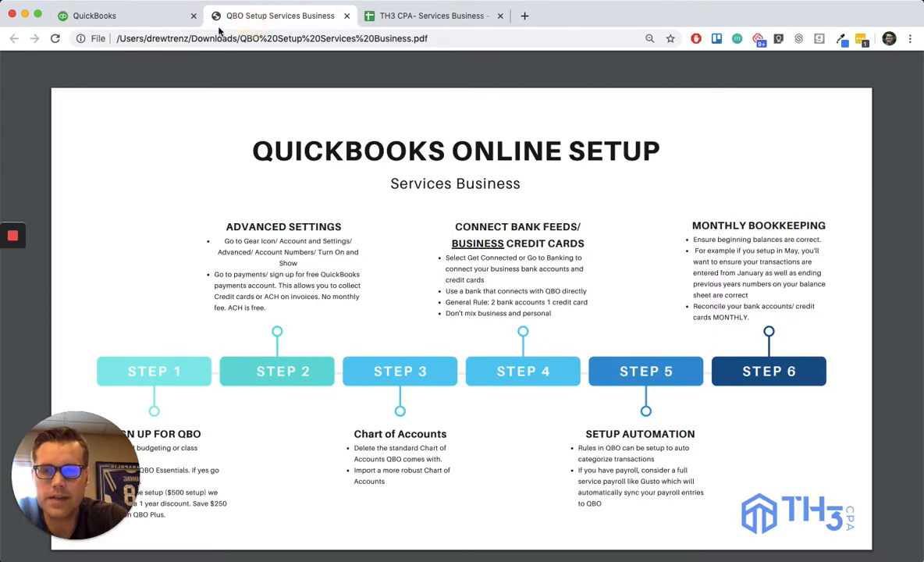
pyautogui.click(114, 19)
pyautogui.click(906, 67)
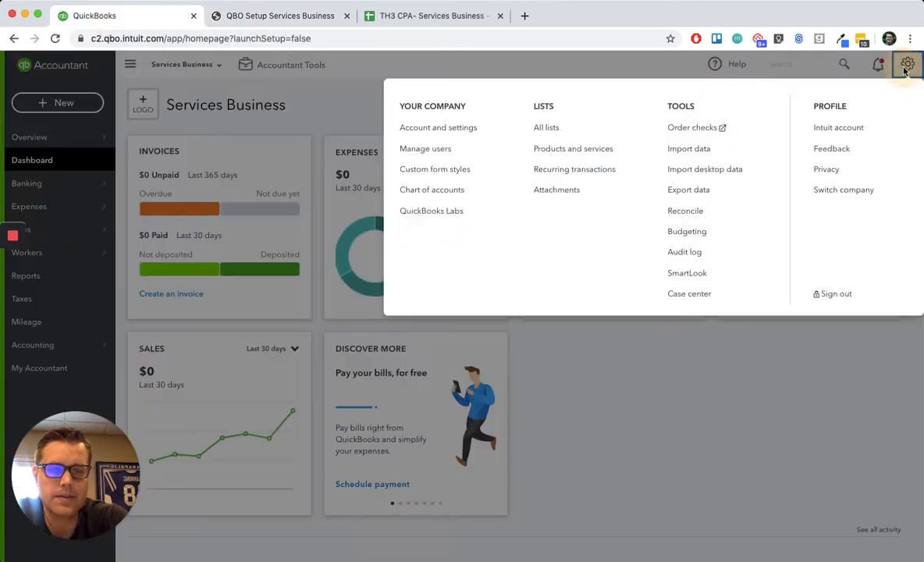
pyautogui.click(452, 136)
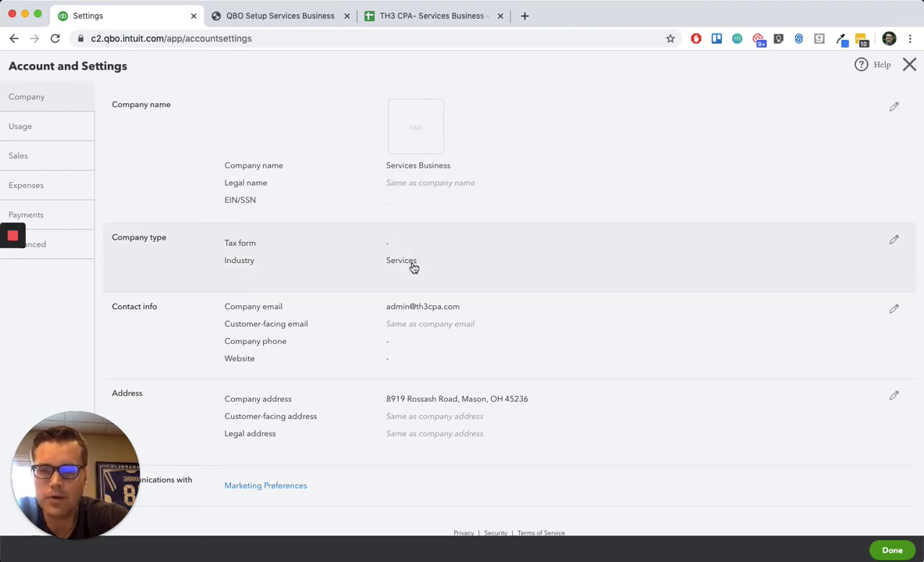
pyautogui.scroll(-1, 412, 319)
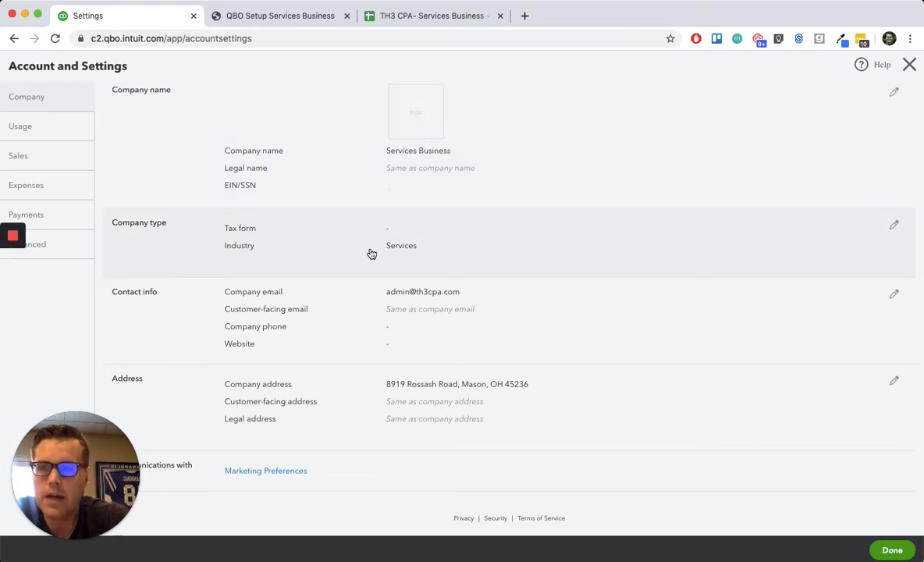
pyautogui.click(62, 256)
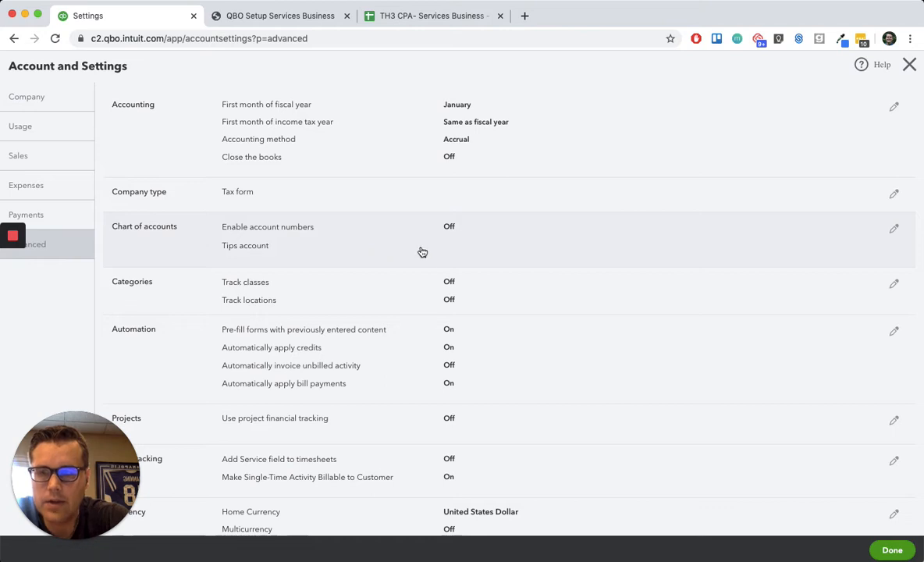
pyautogui.click(449, 228)
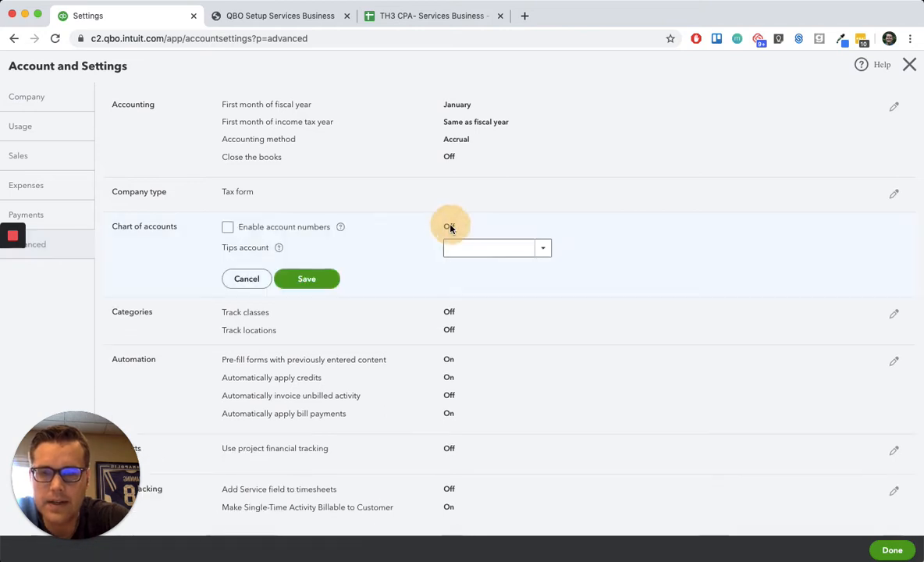
pyautogui.click(227, 226)
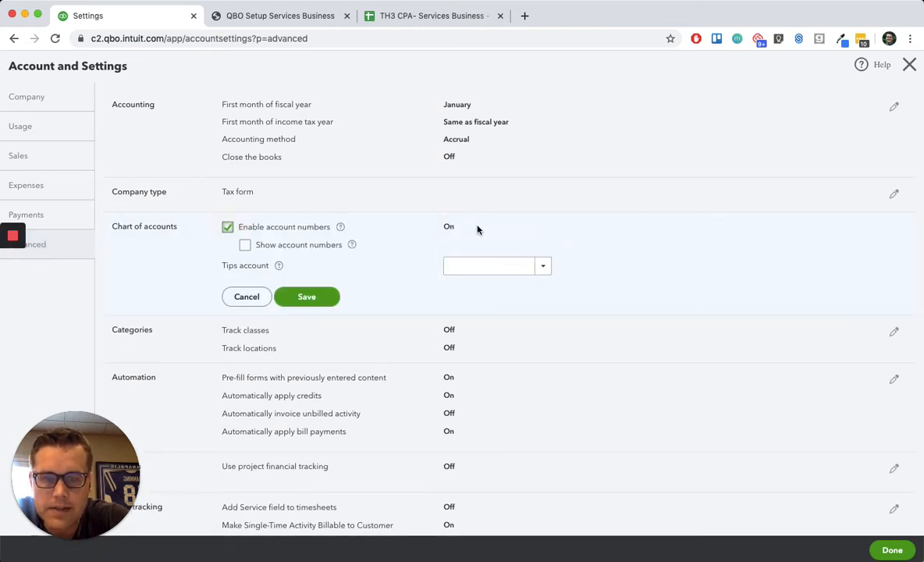
pyautogui.click(260, 246)
pyautogui.click(319, 296)
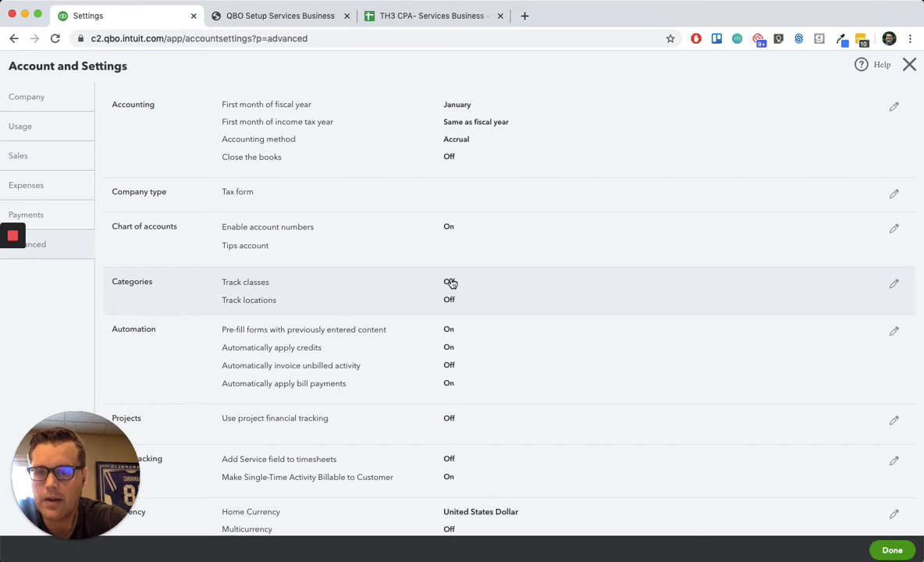
# - Look through the remaining advanced account settings, including categories, automation, projects and time tracking
pyautogui.scroll(-3, 491, 341)
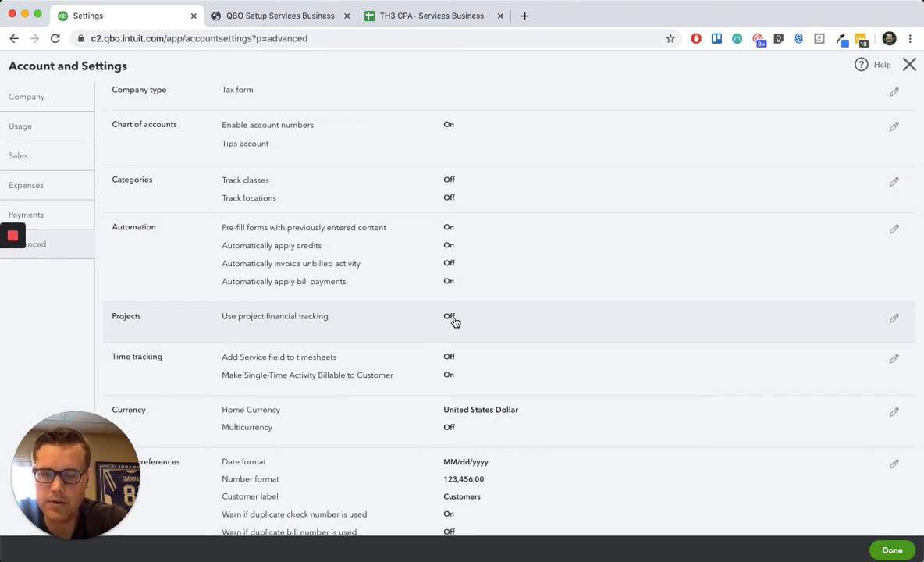
pyautogui.scroll(-1, 455, 322)
pyautogui.scroll(1, 456, 322)
pyautogui.scroll(2, 456, 321)
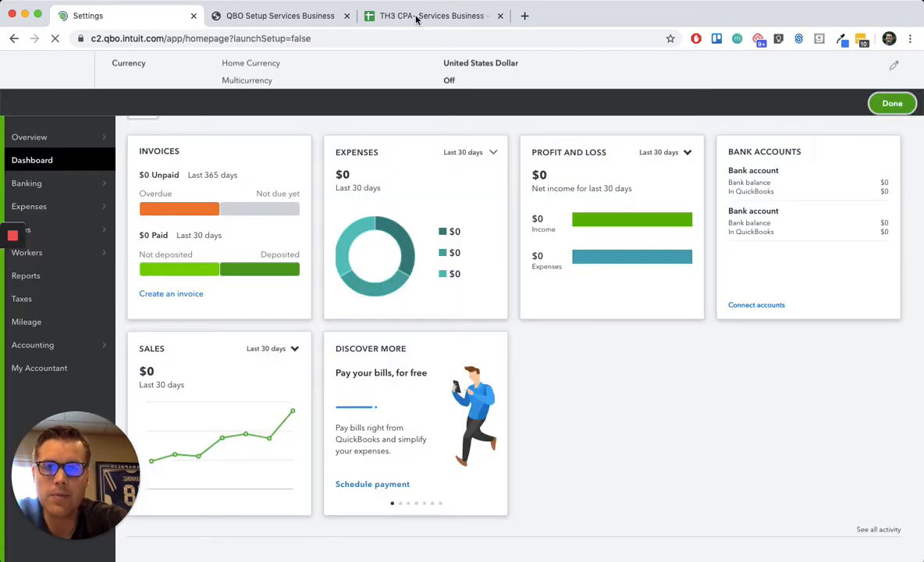
# - Consult the account list spreadsheet and setup guide, view the Payments section of the account settings, and close the settings
pyautogui.click(417, 17)
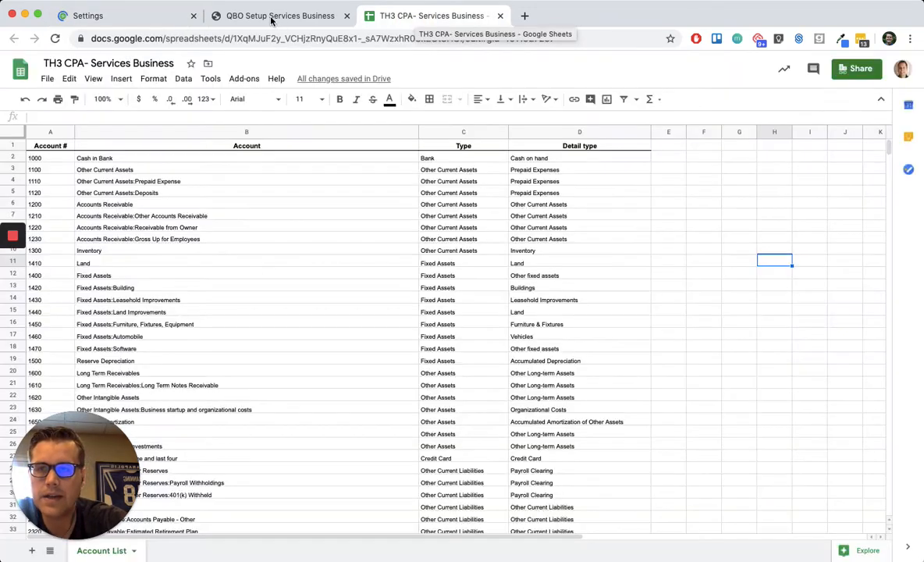
pyautogui.click(269, 16)
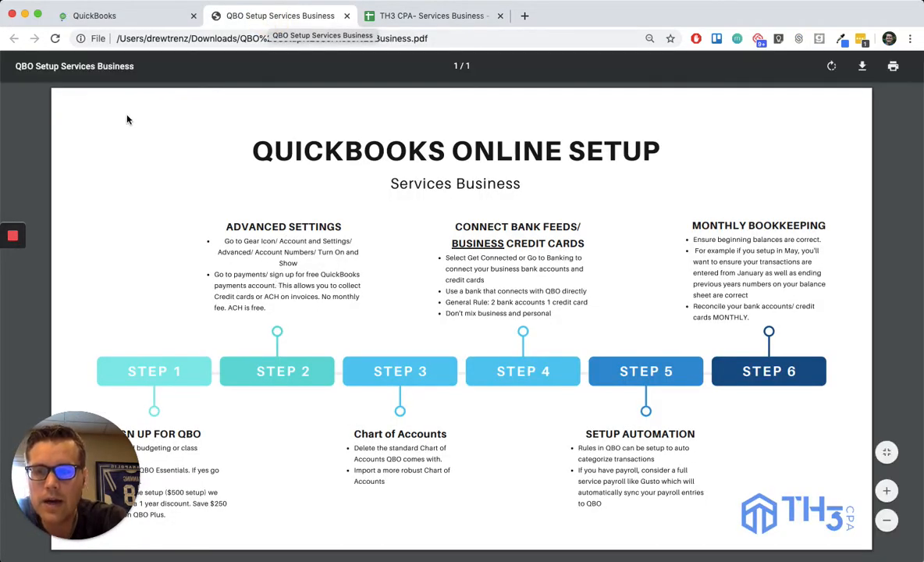
pyautogui.click(103, 18)
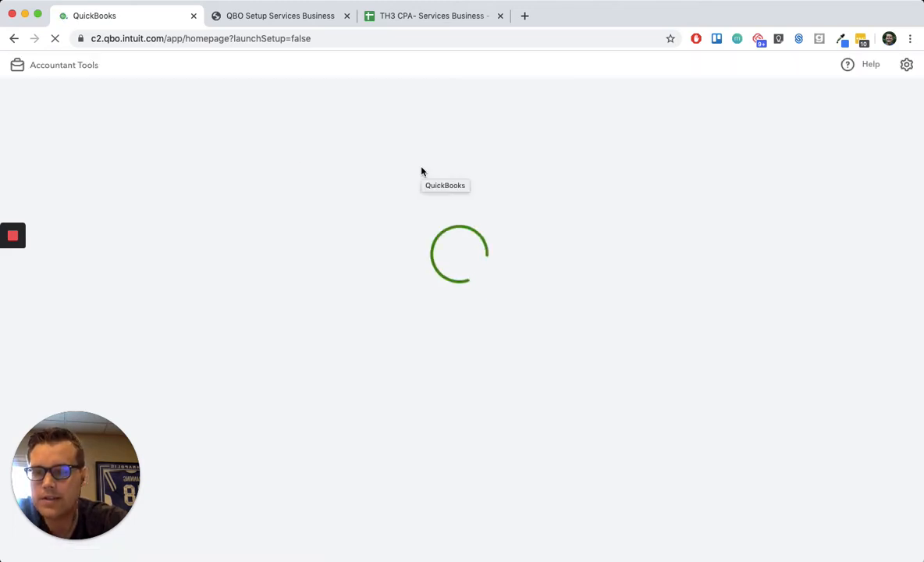
pyautogui.click(905, 67)
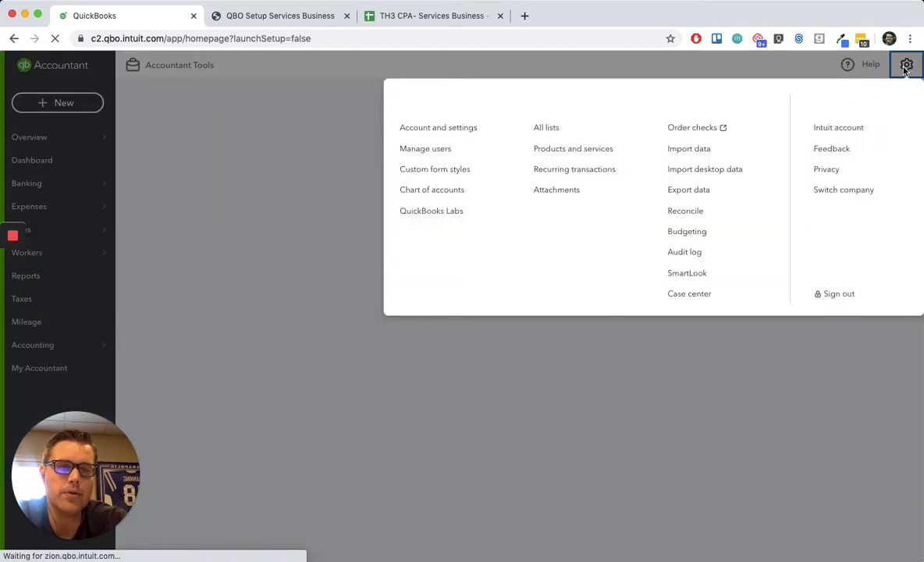
pyautogui.click(449, 137)
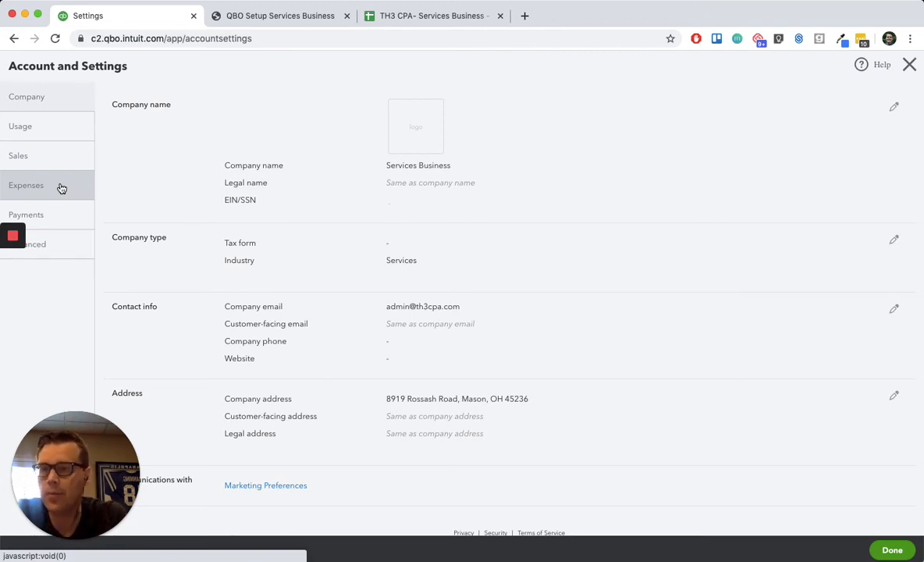
pyautogui.click(60, 218)
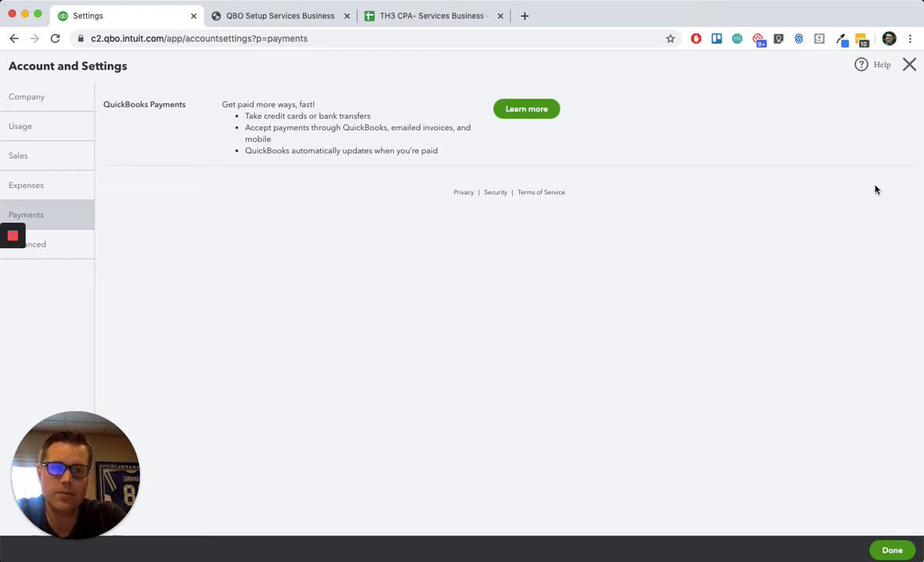
pyautogui.click(911, 66)
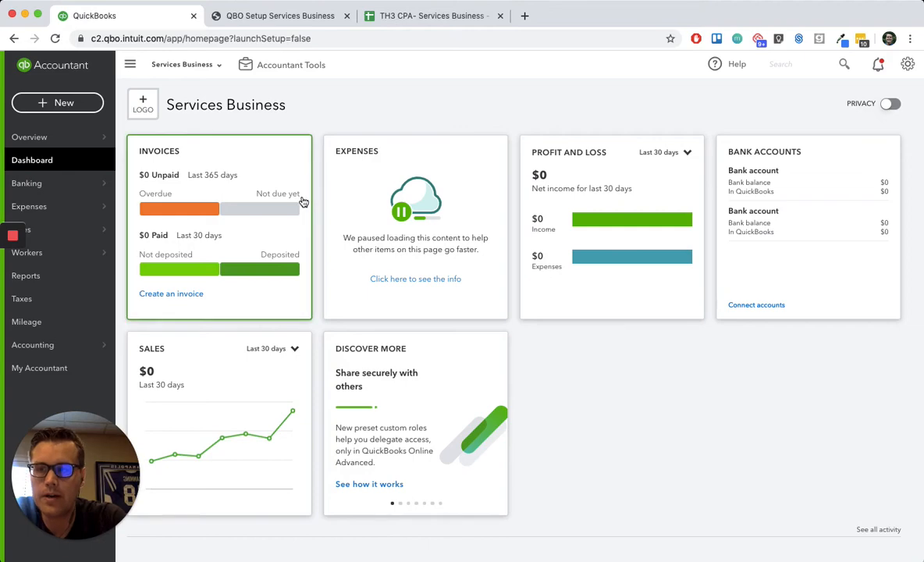
# - Check the setup guide's chart of accounts step, open the company's Chart of Accounts, and look through the default accounts
pyautogui.click(294, 16)
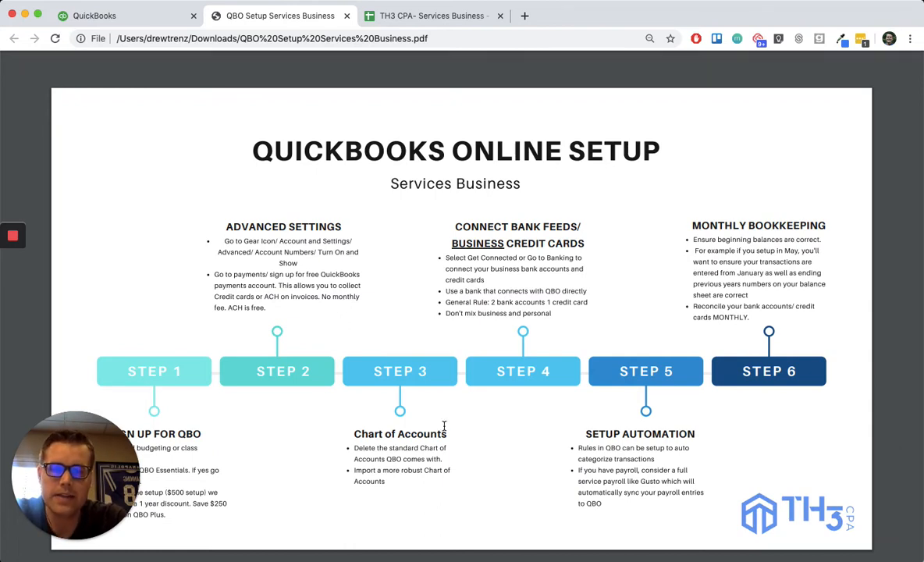
pyautogui.click(148, 15)
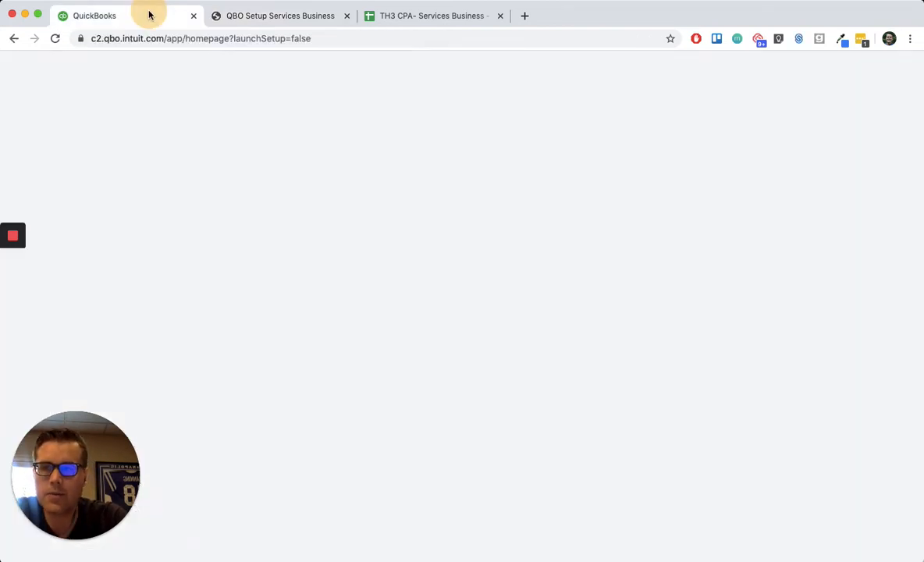
pyautogui.moveTo(63, 344)
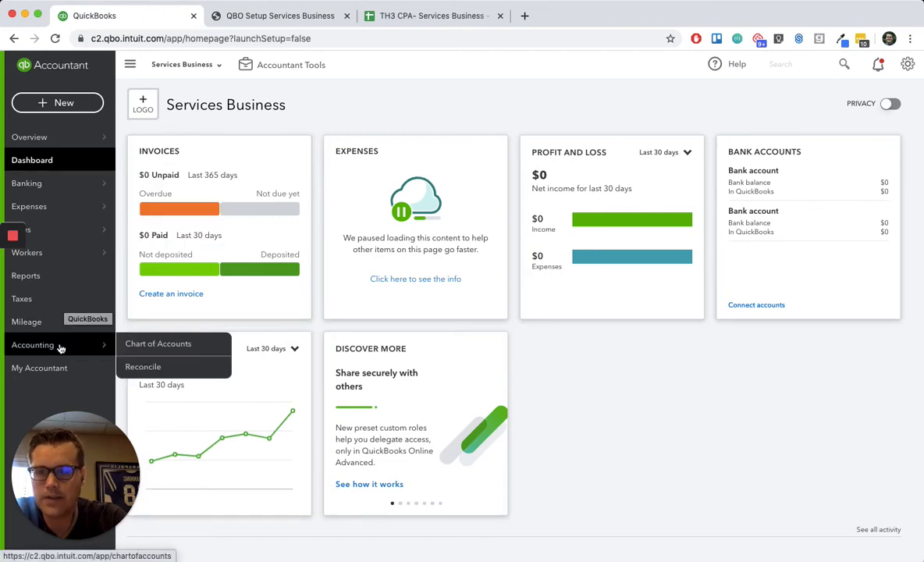
pyautogui.click(152, 345)
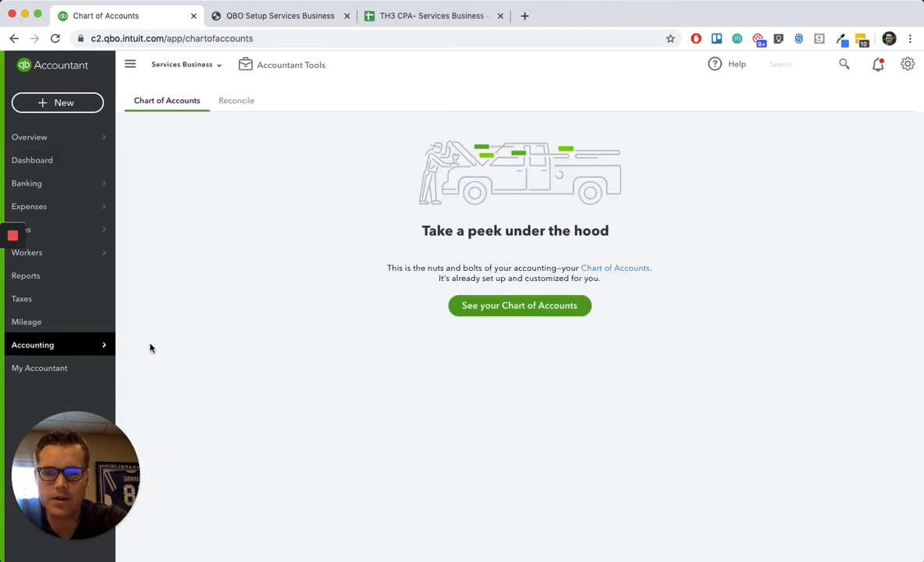
pyautogui.click(516, 305)
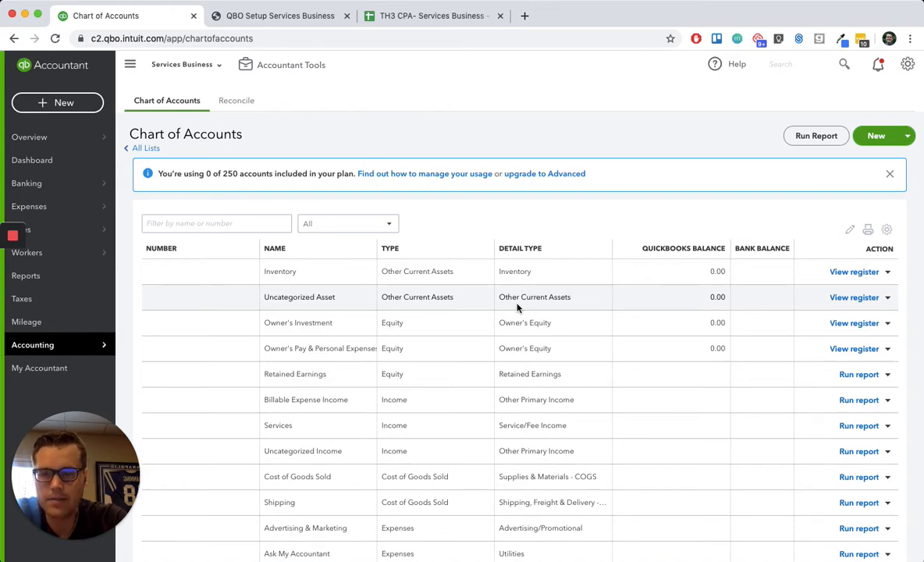
pyautogui.scroll(-10, 451, 399)
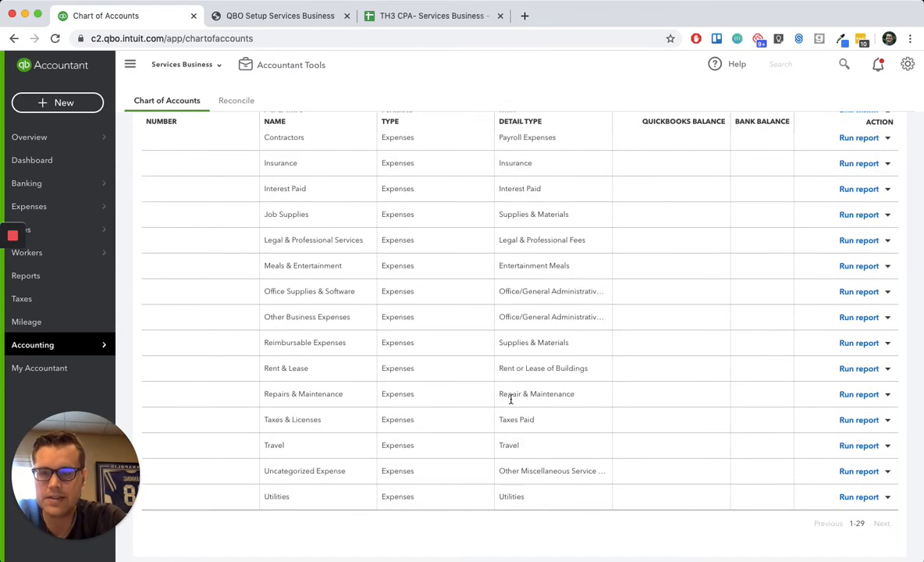
pyautogui.scroll(10, 684, 435)
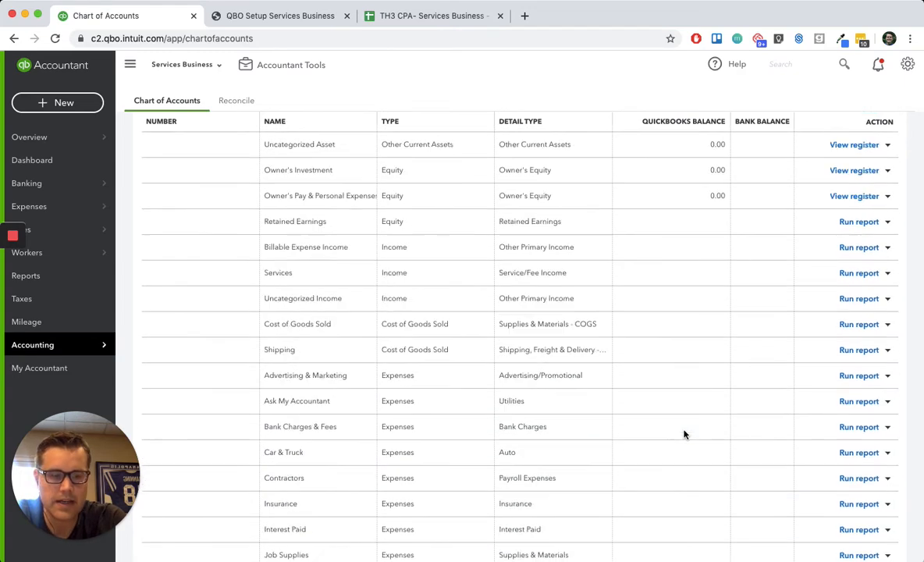
pyautogui.scroll(-10, 683, 435)
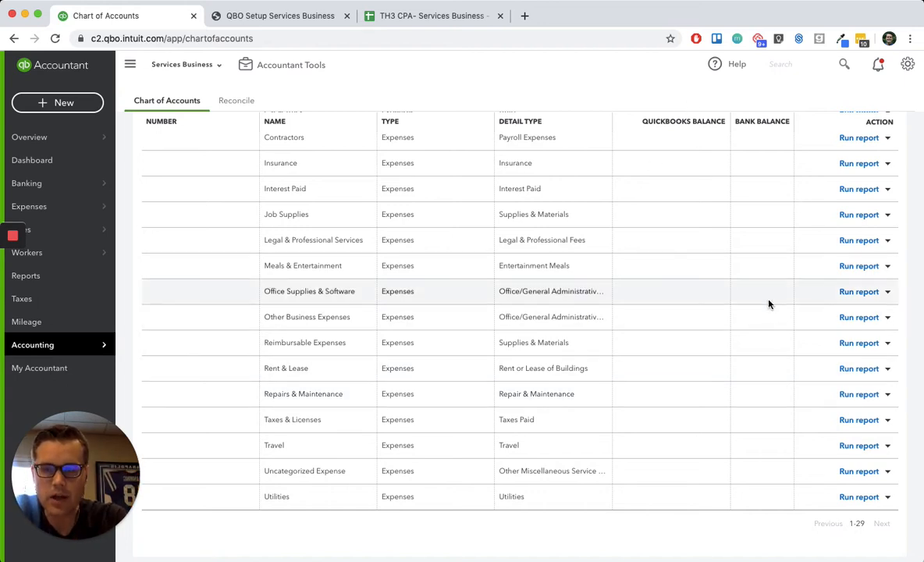
# - Make the default Insurance expense account inactive in the chart of accounts and confirm
pyautogui.scroll(1, 707, 282)
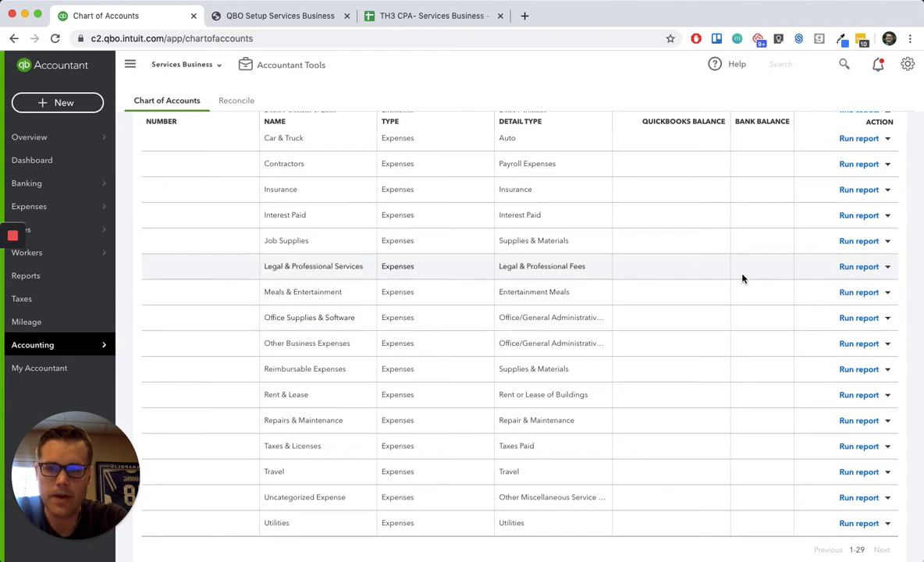
pyautogui.scroll(2, 715, 283)
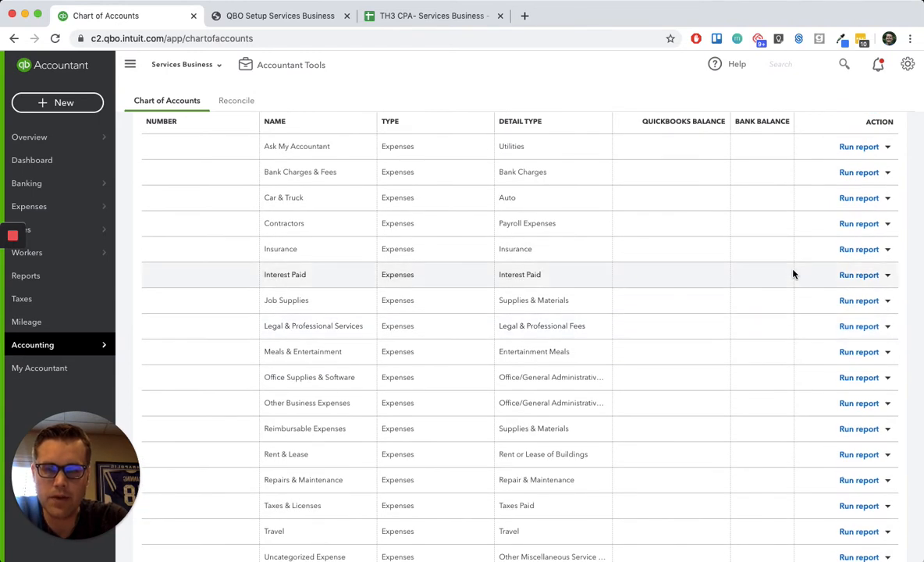
pyautogui.click(888, 251)
pyautogui.click(852, 284)
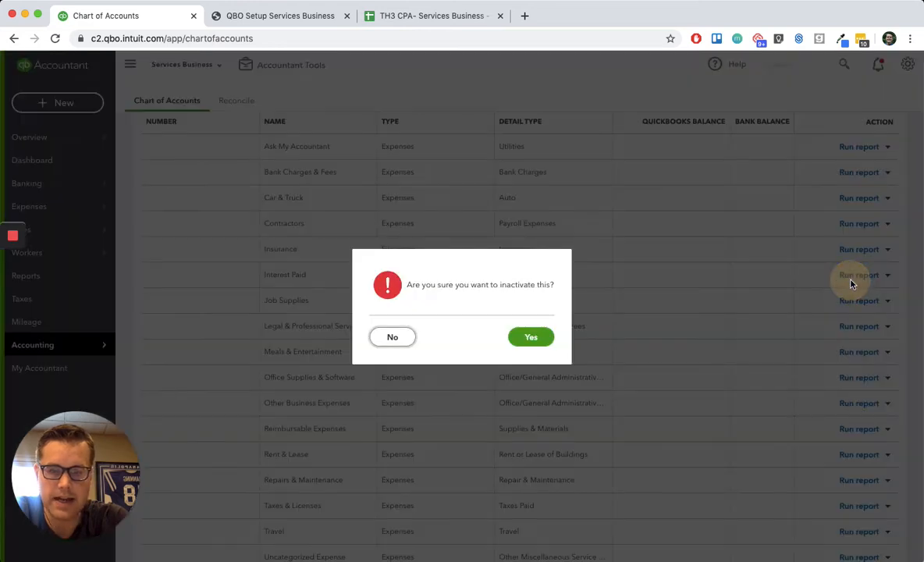
pyautogui.click(534, 340)
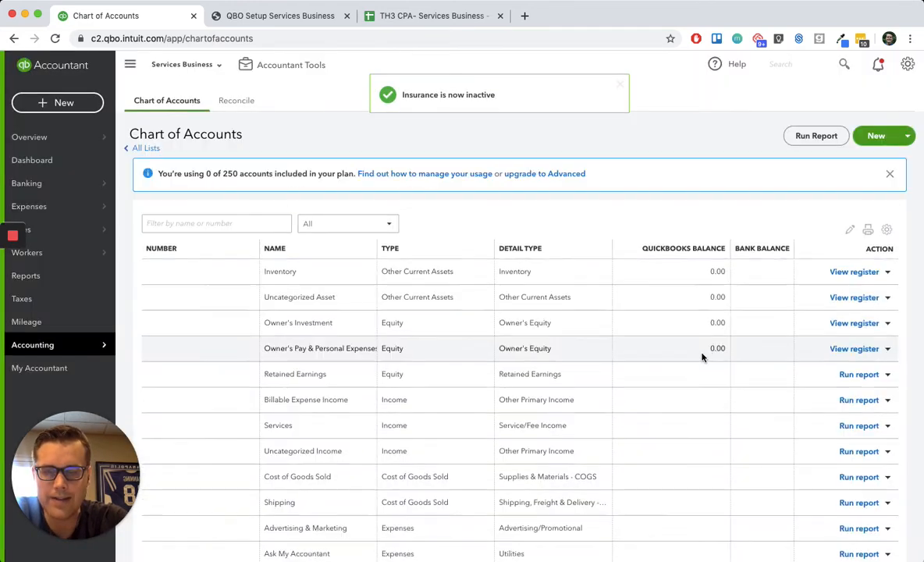
# - Make the Owner's Pay & Personal Expenses equity account inactive and confirm
pyautogui.scroll(-1, 801, 382)
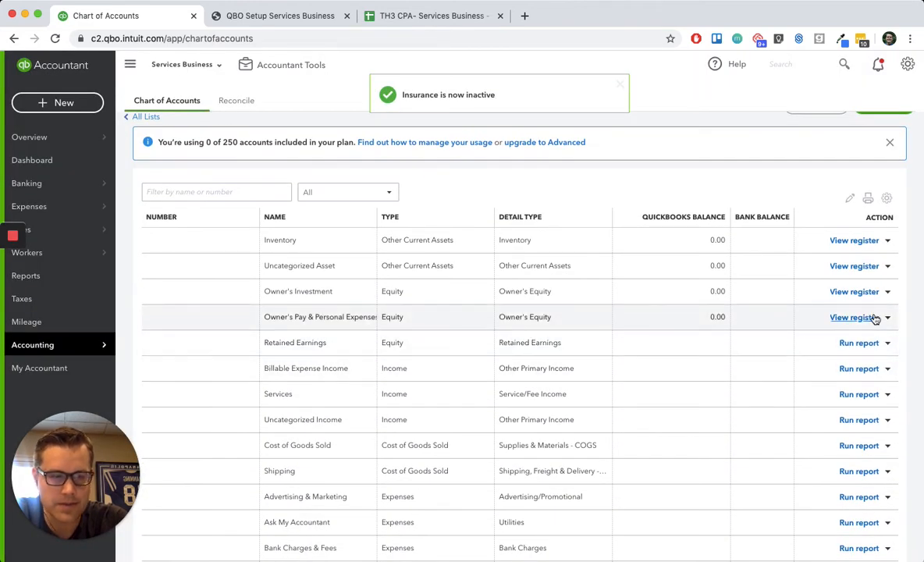
pyautogui.click(887, 317)
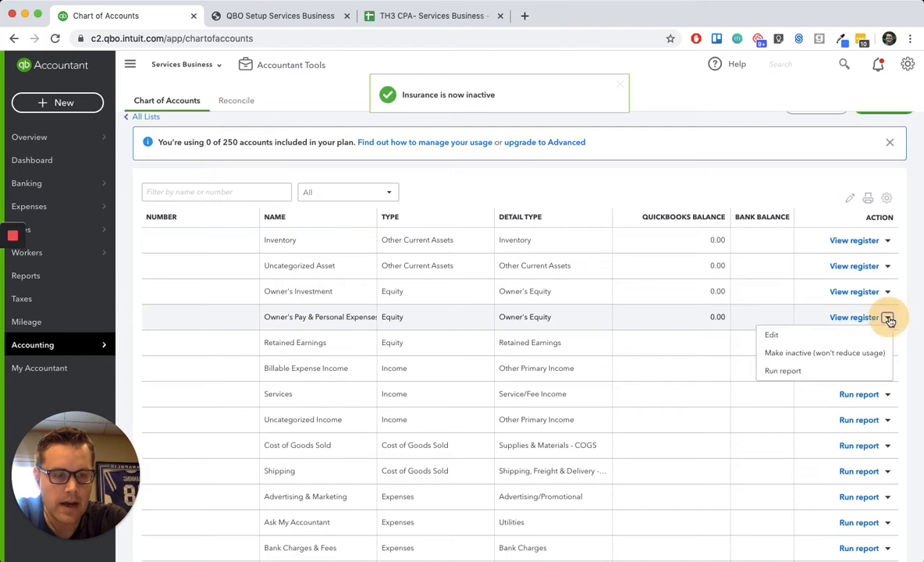
pyautogui.click(845, 355)
pyautogui.click(545, 337)
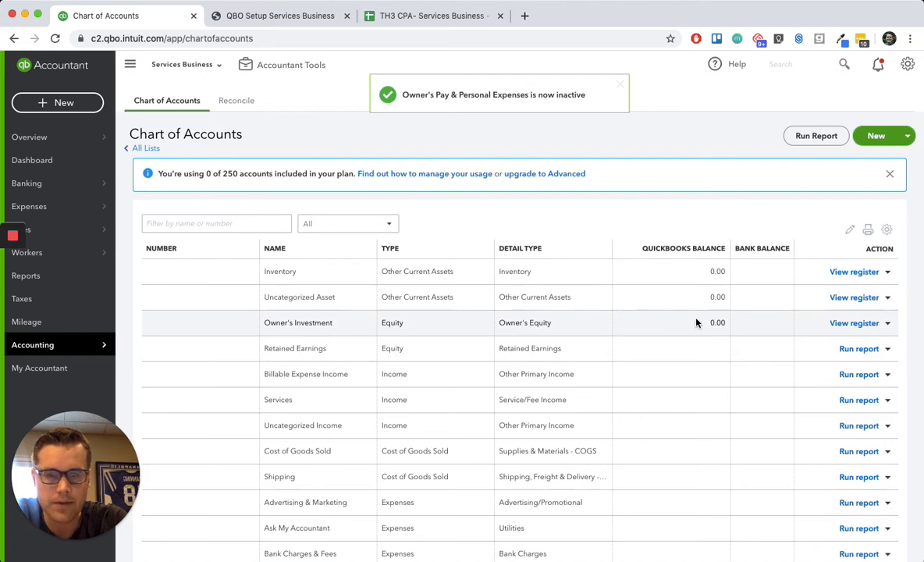
# - Try to make the Uncategorized Asset account inactive
pyautogui.click(887, 298)
pyautogui.click(839, 336)
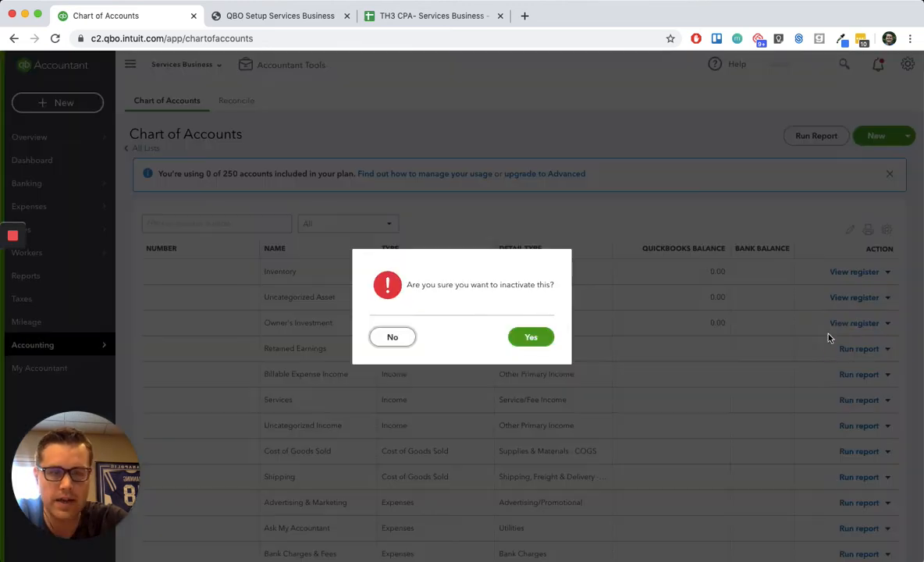
pyautogui.click(531, 337)
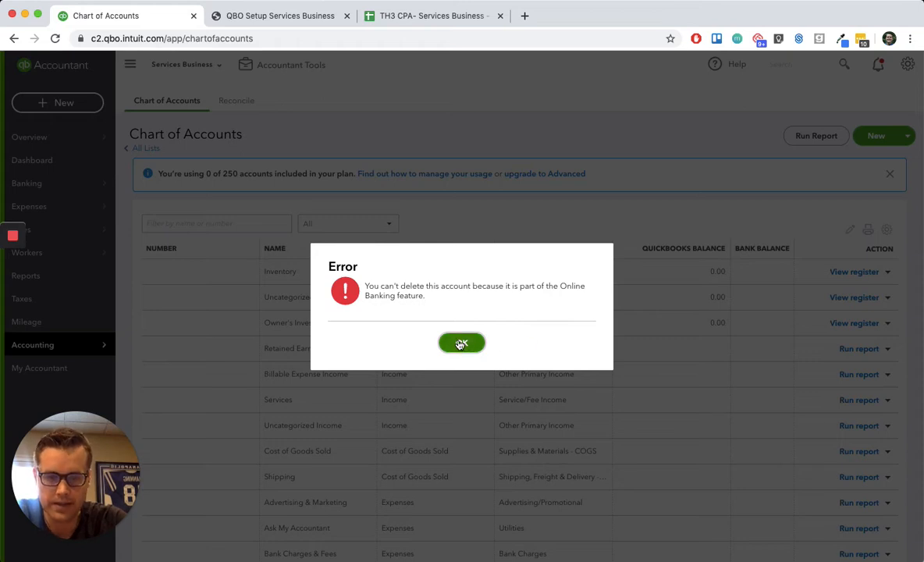
pyautogui.click(460, 344)
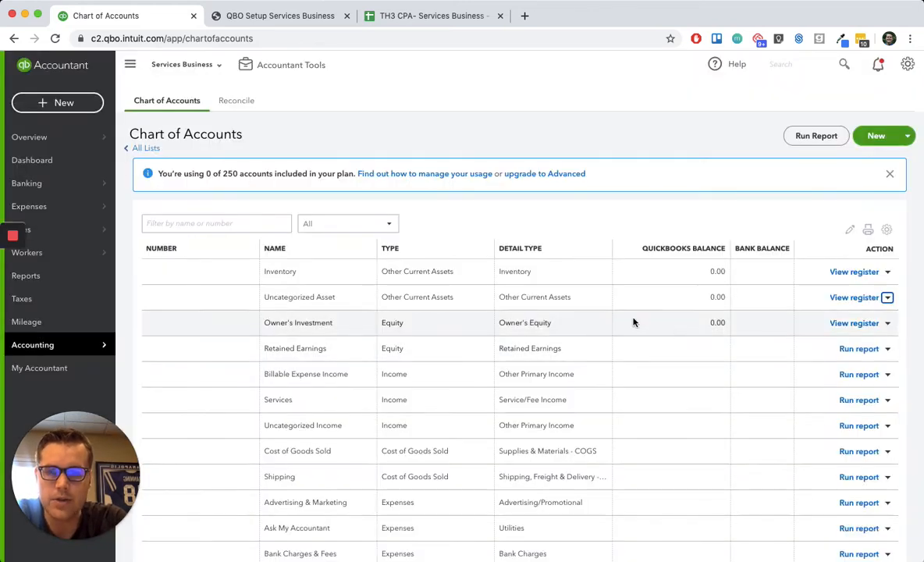
# - Make the Owner's Investment equity account and the Billable Expense Income account inactive
pyautogui.click(888, 325)
pyautogui.click(849, 358)
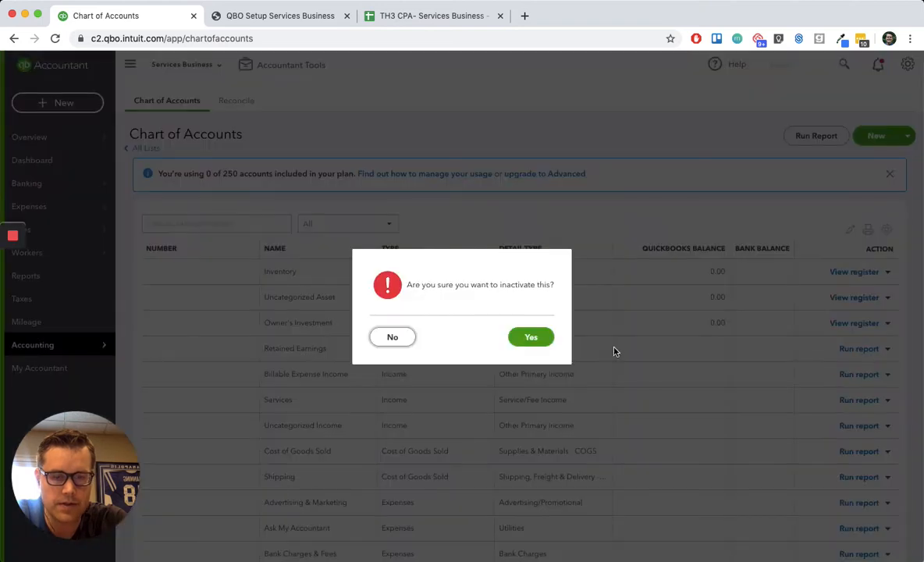
pyautogui.click(532, 337)
pyautogui.scroll(-1, 774, 363)
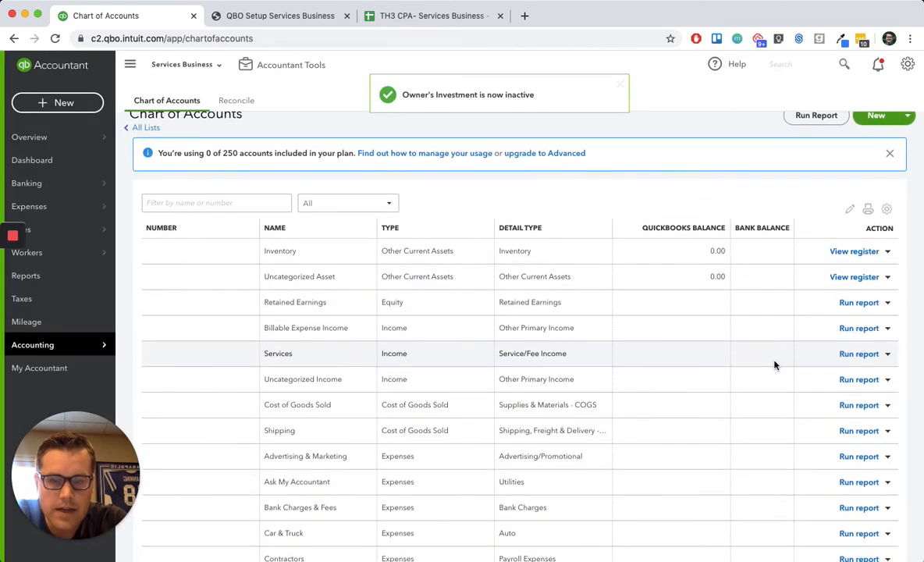
pyautogui.click(888, 326)
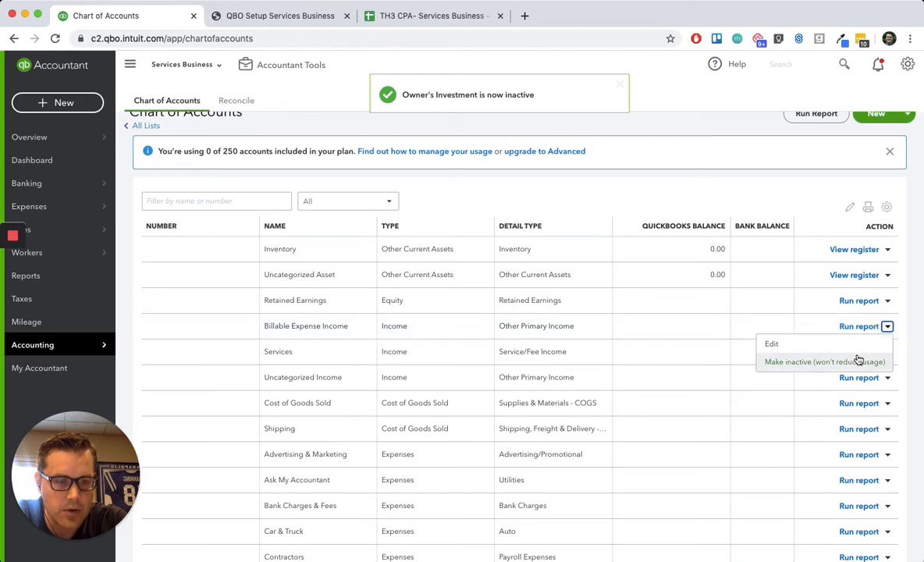
pyautogui.click(859, 359)
pyautogui.click(549, 343)
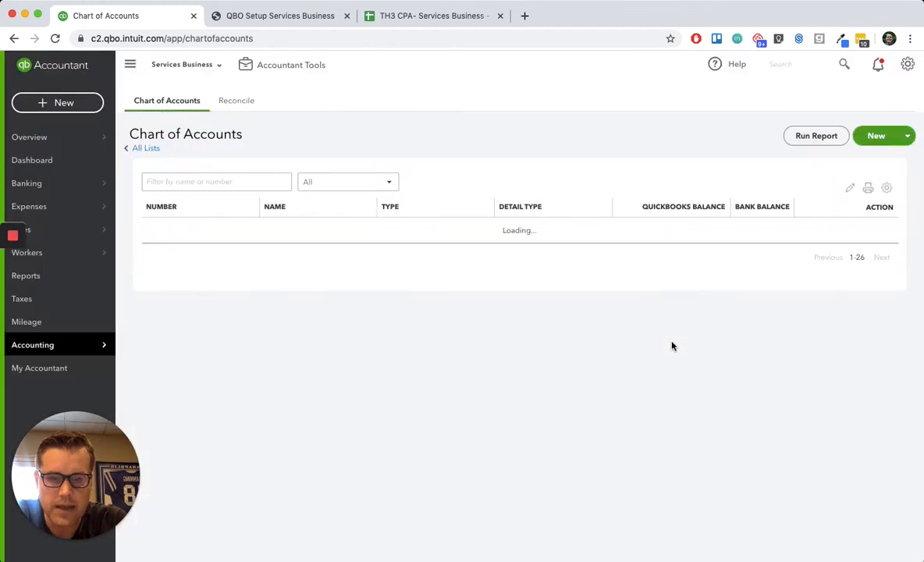
# - Try to make the Services income account inactive
pyautogui.scroll(-1, 672, 345)
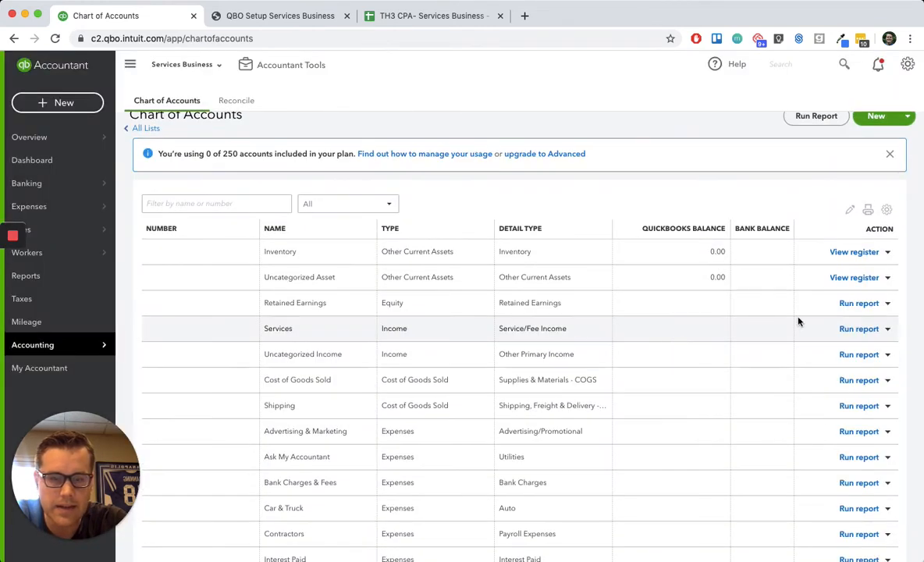
pyautogui.click(888, 330)
pyautogui.click(860, 360)
pyautogui.click(550, 343)
pyautogui.click(459, 345)
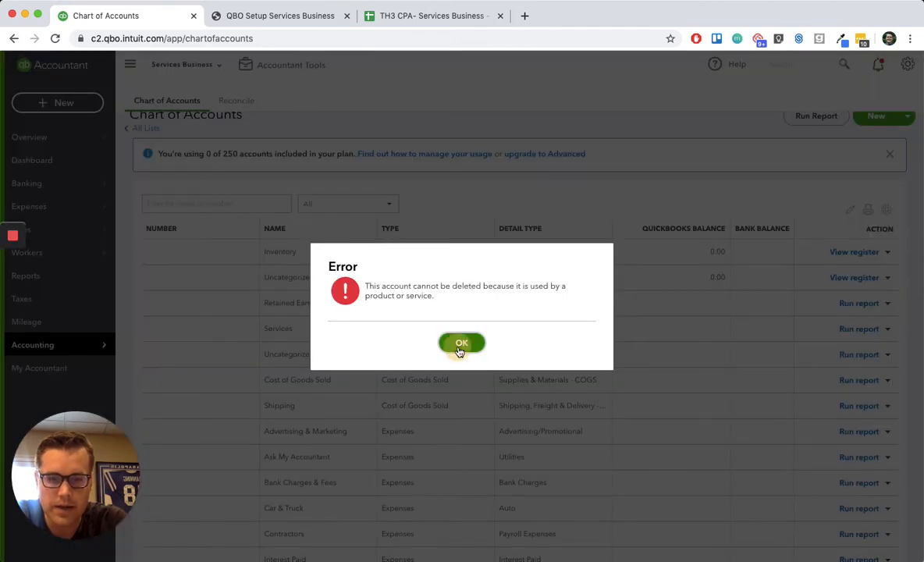
# - Make both cost of goods sold accounts inactive: Cost of Goods Sold and Shipping
pyautogui.scroll(-2, 676, 378)
pyautogui.click(888, 345)
pyautogui.click(851, 380)
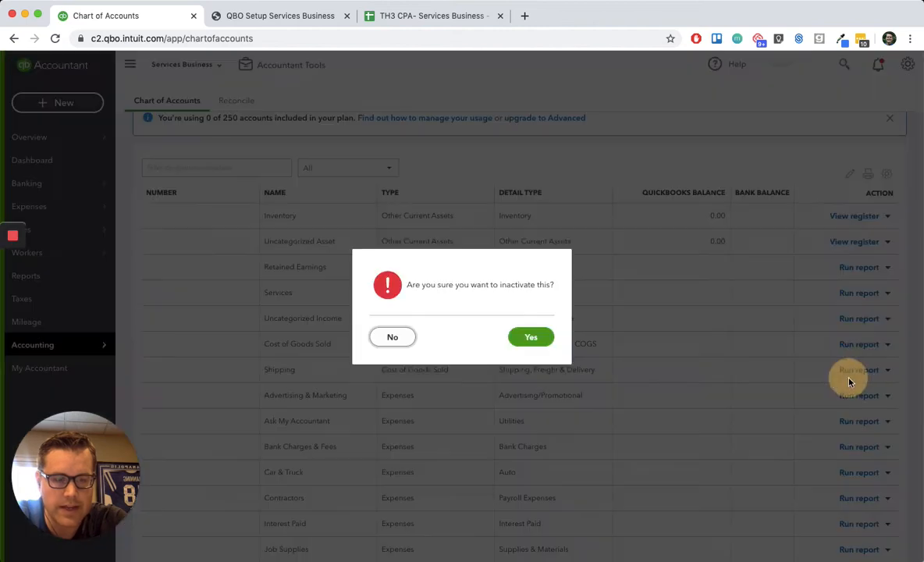
pyautogui.click(550, 345)
pyautogui.scroll(-3, 730, 386)
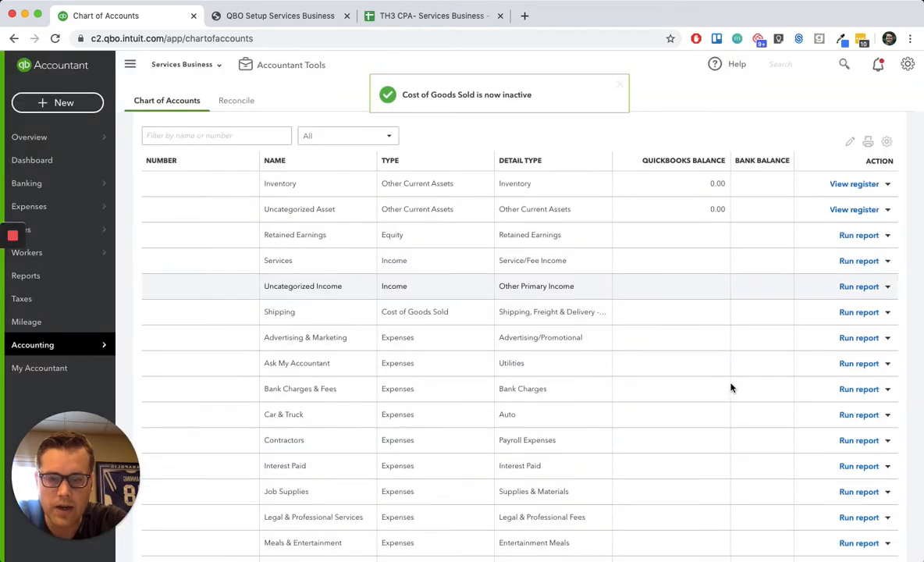
pyautogui.click(887, 310)
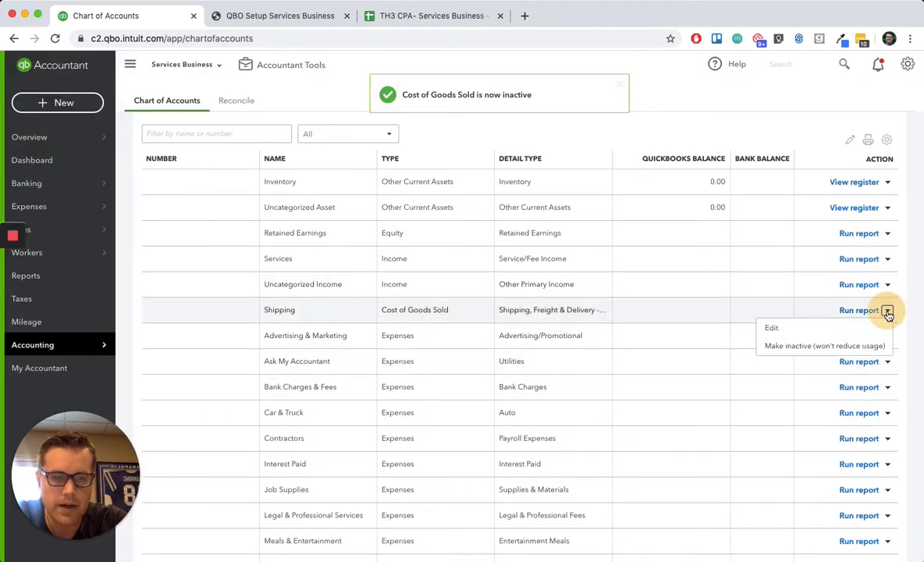
pyautogui.click(837, 346)
pyautogui.click(532, 342)
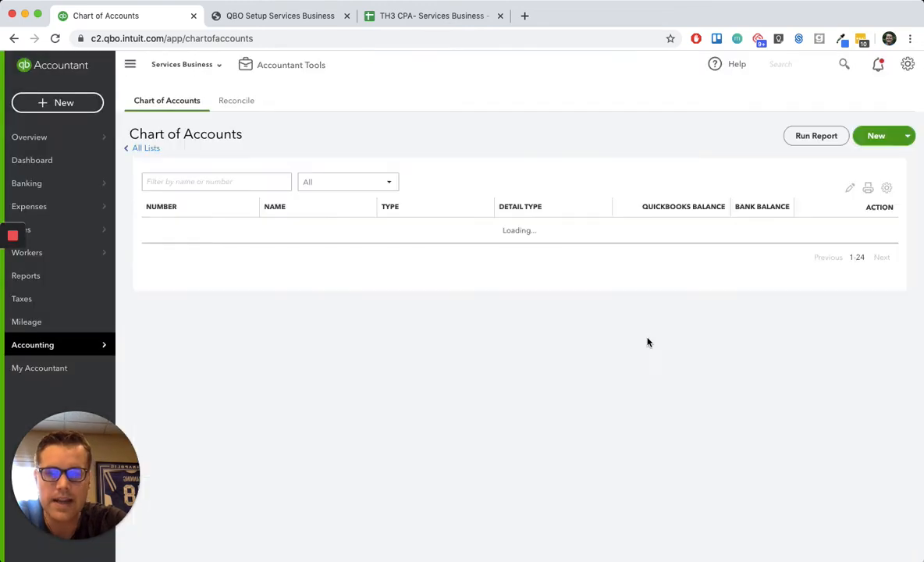
# - Make the Legal & Professional Services and Office Supplies & Software expense accounts inactive
pyautogui.scroll(-5, 776, 367)
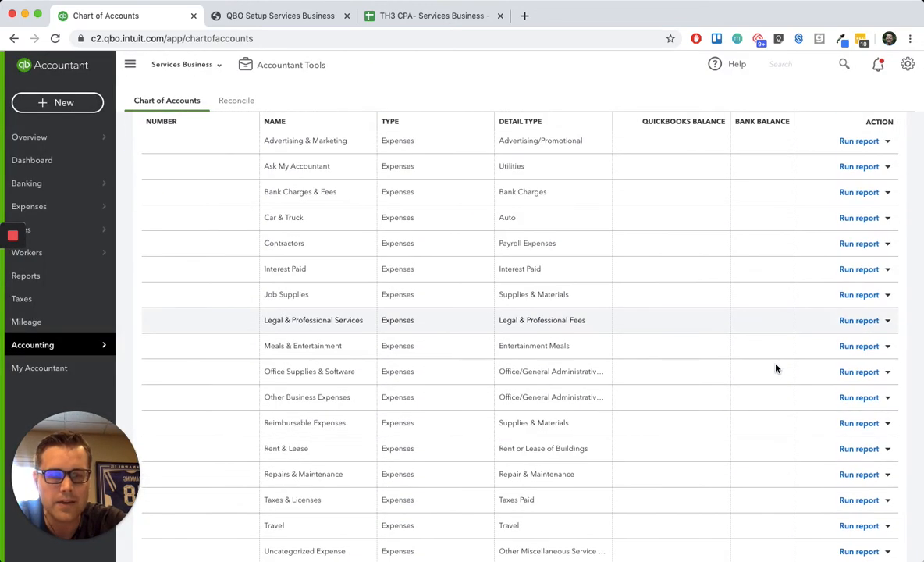
pyautogui.click(887, 320)
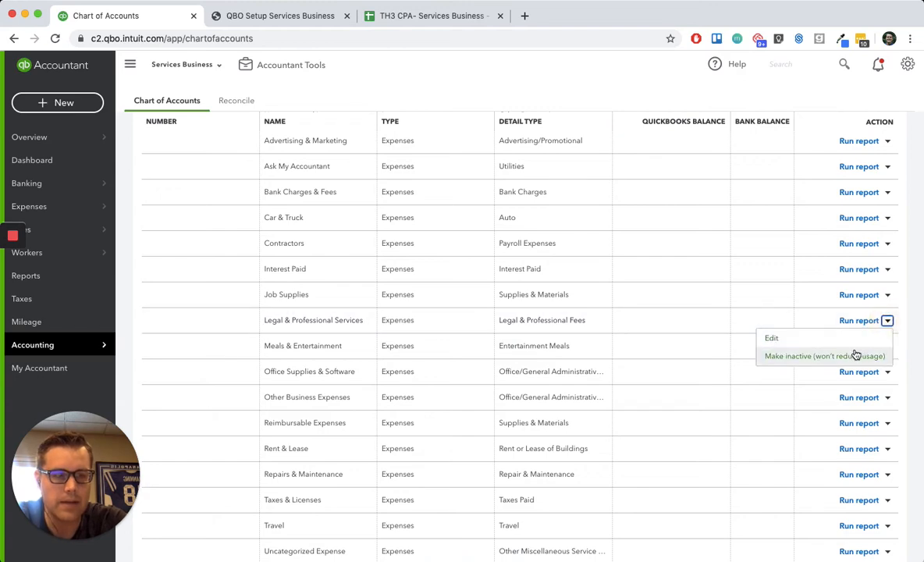
pyautogui.click(855, 356)
pyautogui.click(532, 343)
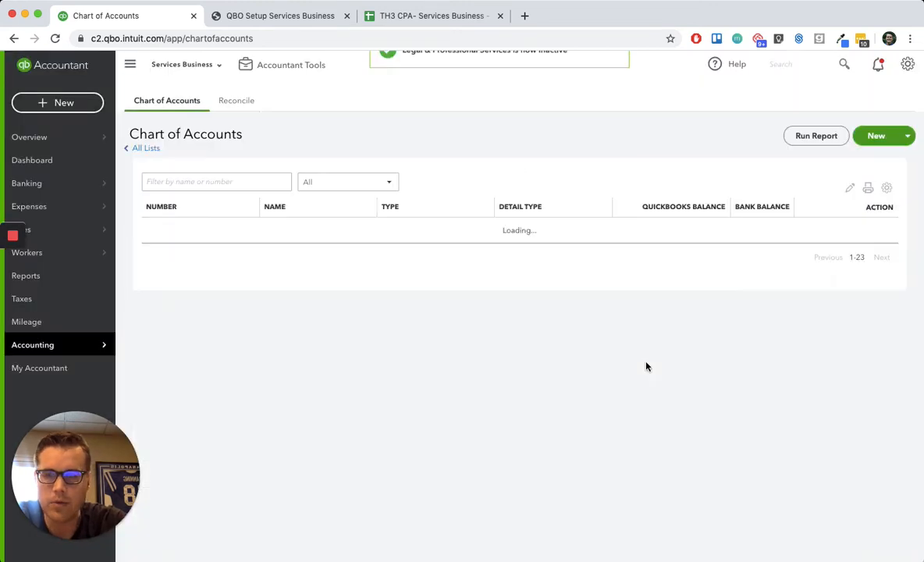
pyautogui.scroll(-3, 647, 366)
pyautogui.click(889, 372)
pyautogui.click(846, 404)
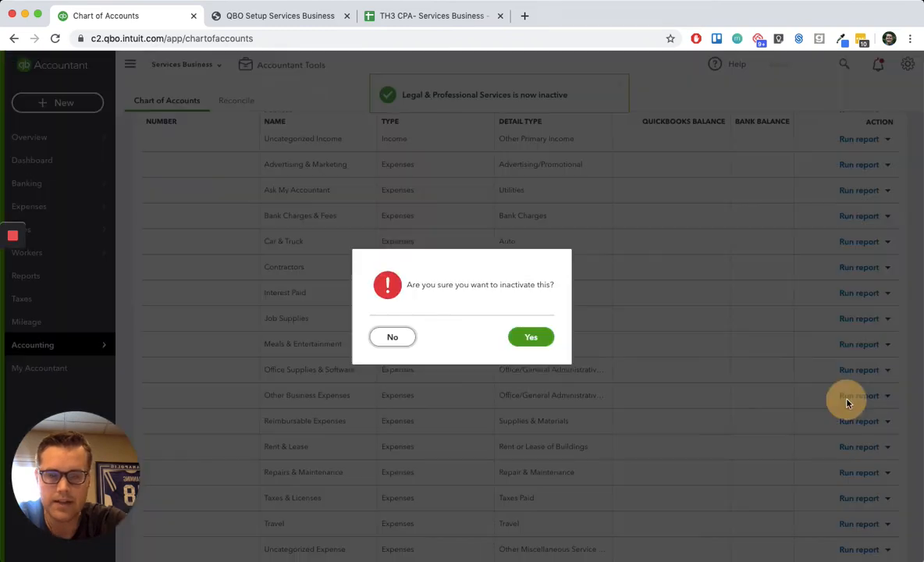
pyautogui.click(544, 344)
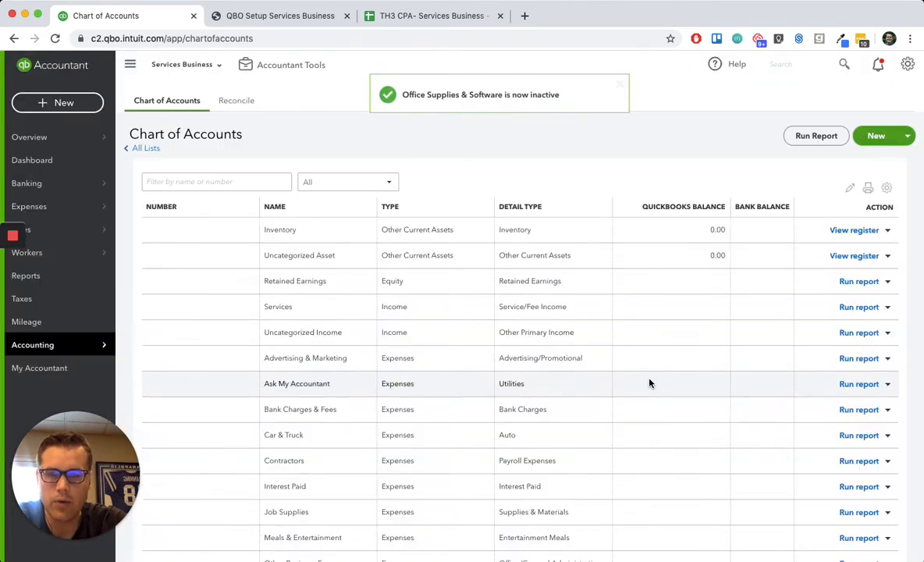
pyautogui.scroll(-2, 649, 383)
pyautogui.scroll(-2, 650, 383)
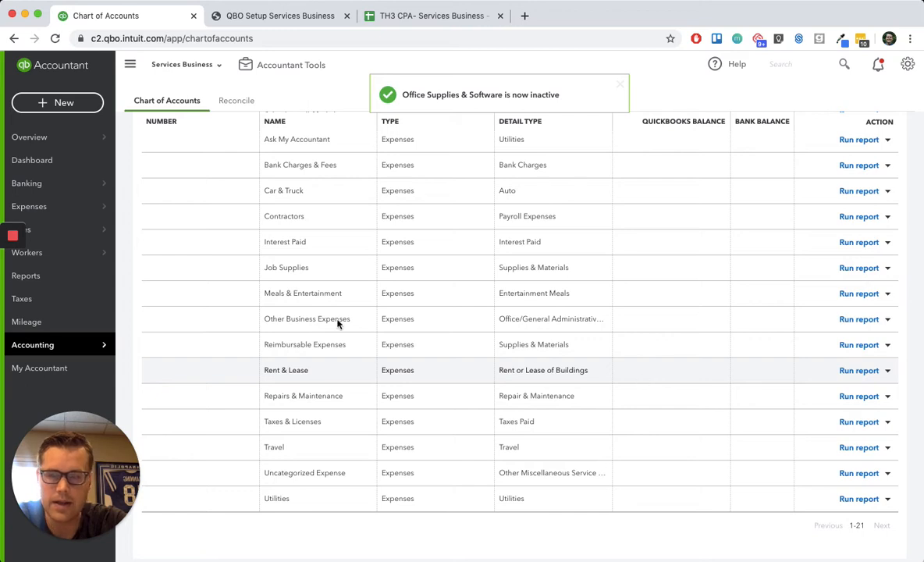
pyautogui.moveTo(12, 267)
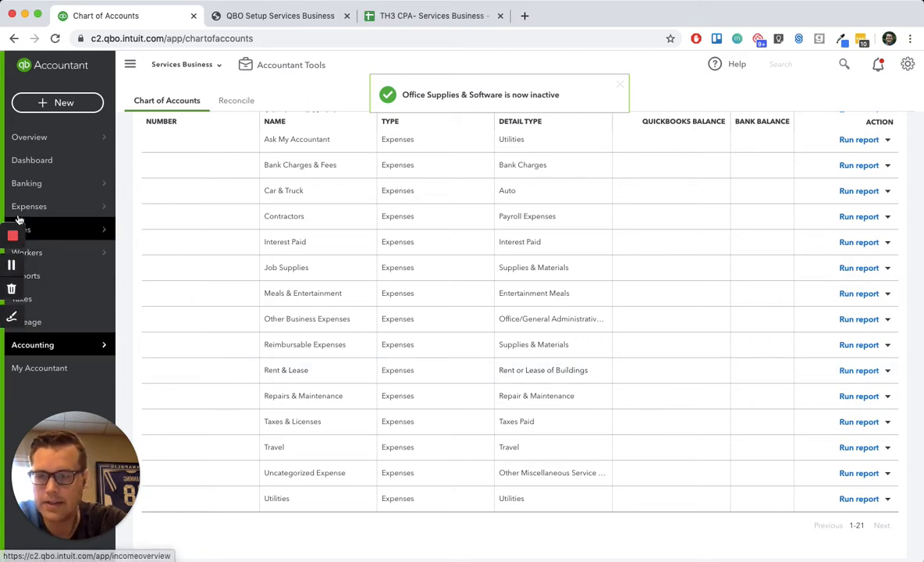
pyautogui.click(12, 266)
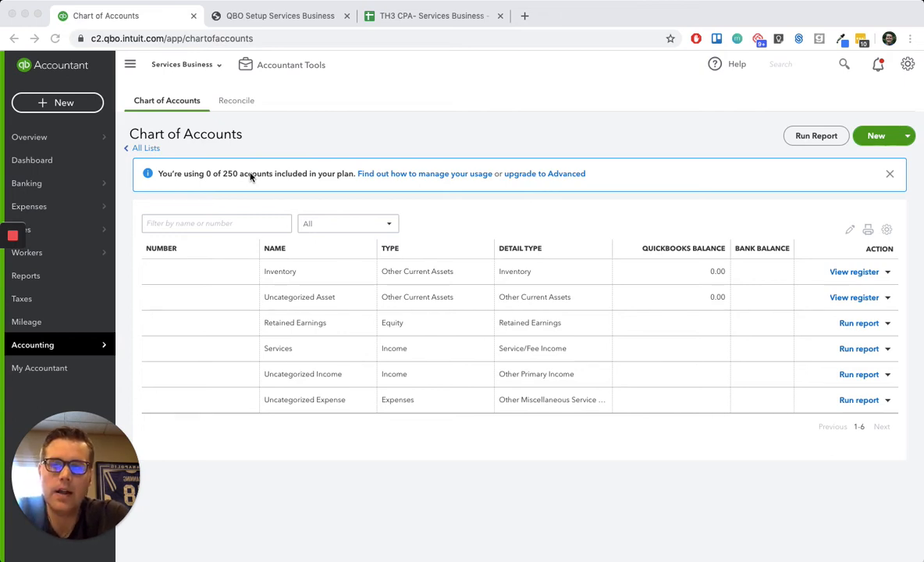
# - Switch to the TH3 CPA- Services Business spreadsheet in Google Sheets and review the account numbers, names, types and detail types in its Account List
pyautogui.click(422, 16)
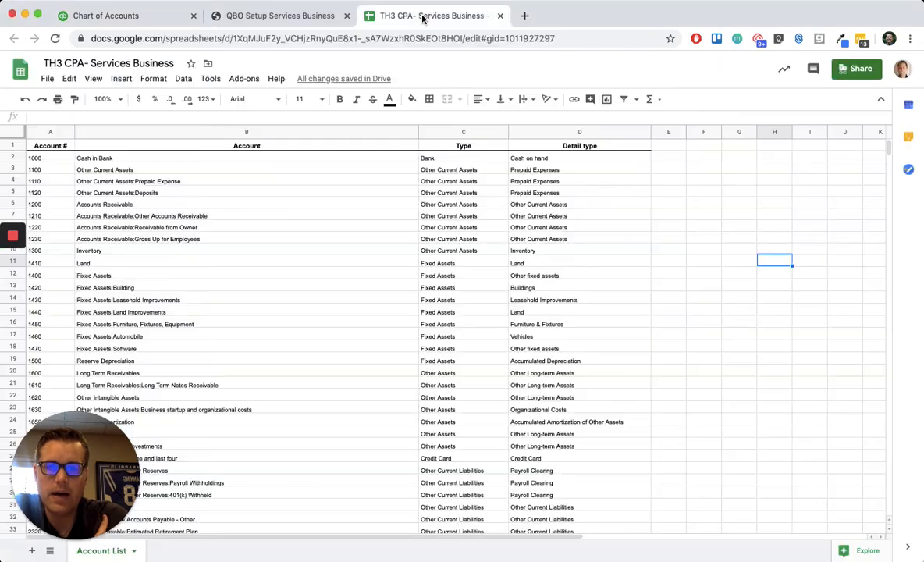
pyautogui.click(287, 241)
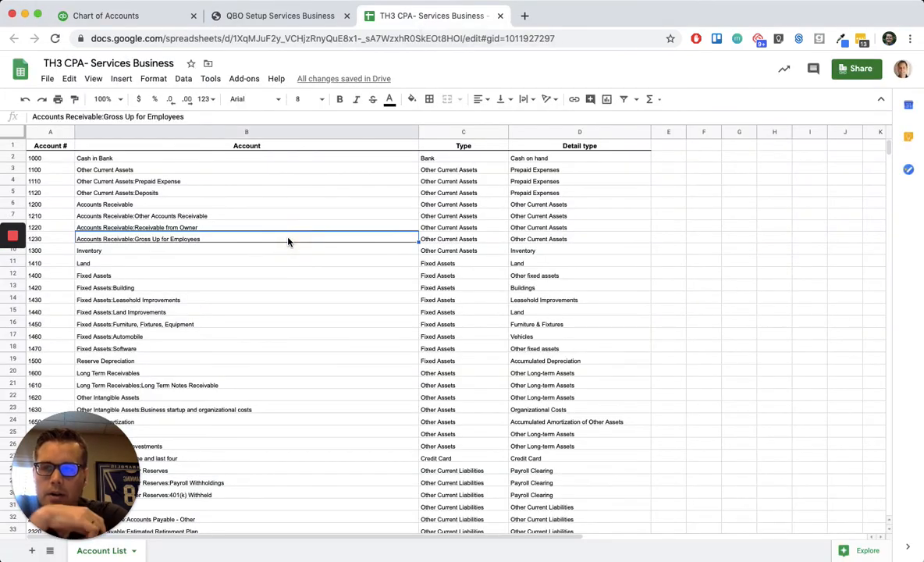
pyautogui.click(222, 184)
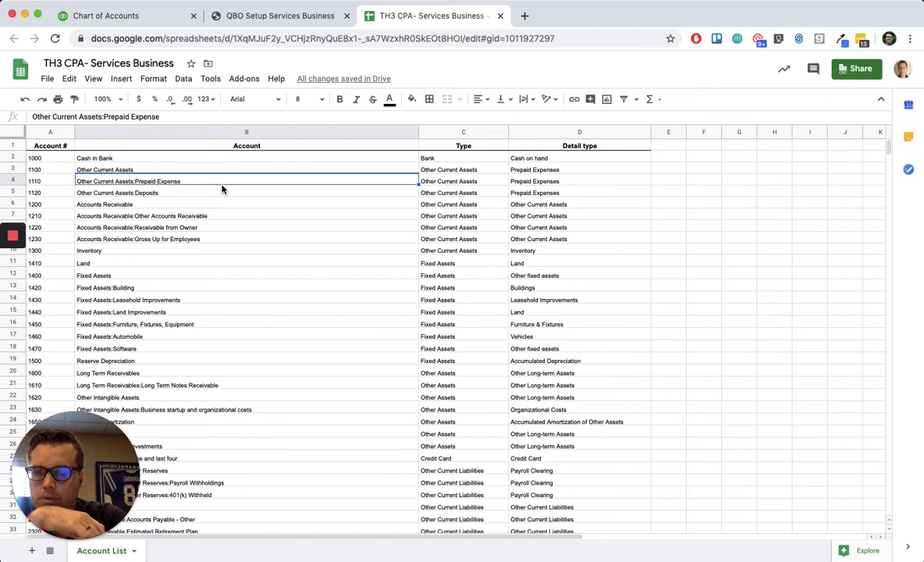
pyautogui.click(625, 219)
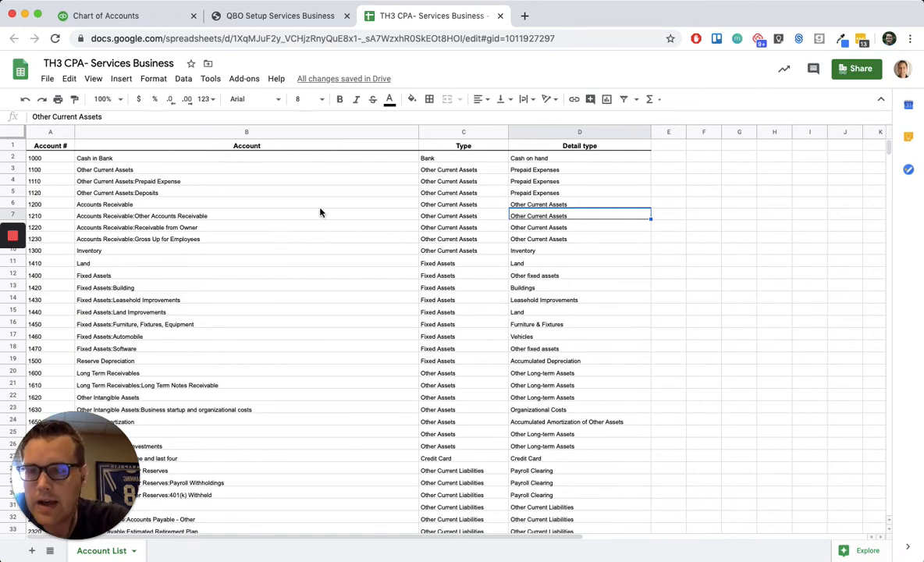
pyautogui.scroll(-6, 214, 216)
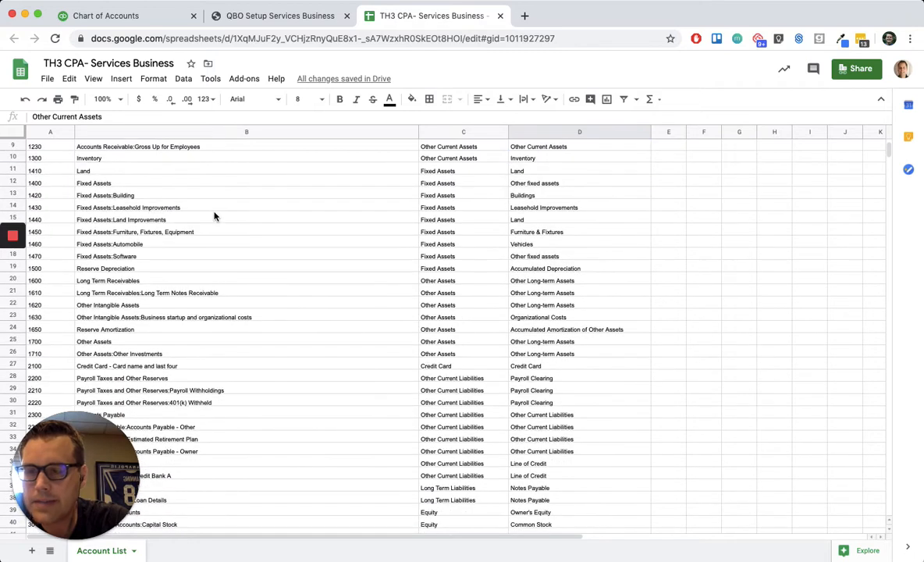
pyautogui.scroll(-2, 214, 216)
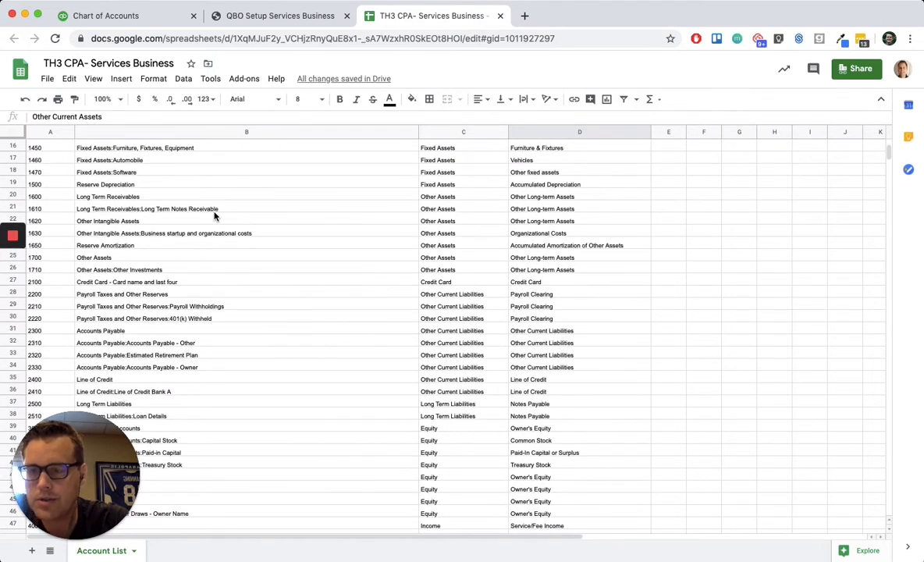
pyautogui.scroll(-1, 214, 216)
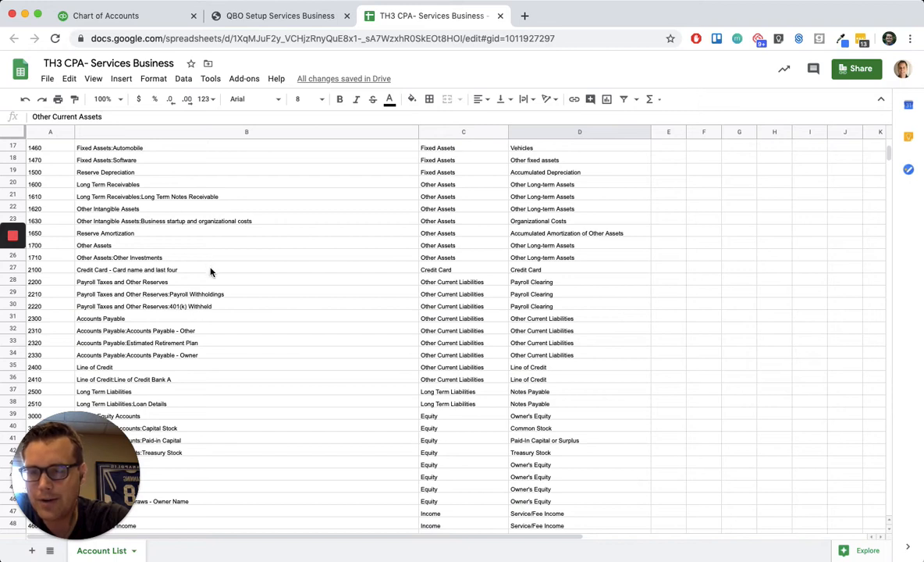
# - Review the liability, equity and income accounts numbered 2100 to 4600 in the Account List, with their types and detail types
pyautogui.scroll(-1, 244, 284)
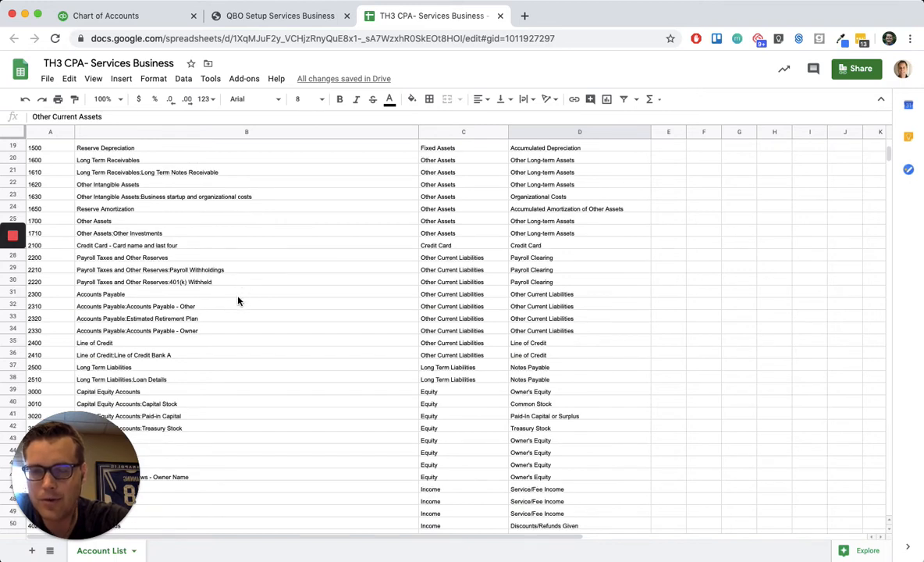
pyautogui.scroll(-1, 239, 301)
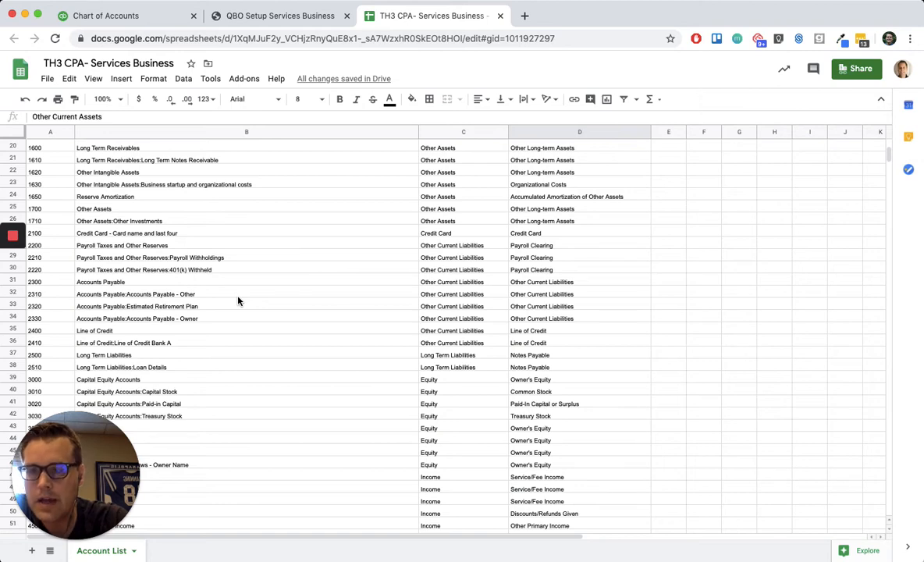
pyautogui.scroll(-3, 285, 257)
pyautogui.scroll(-5, 285, 258)
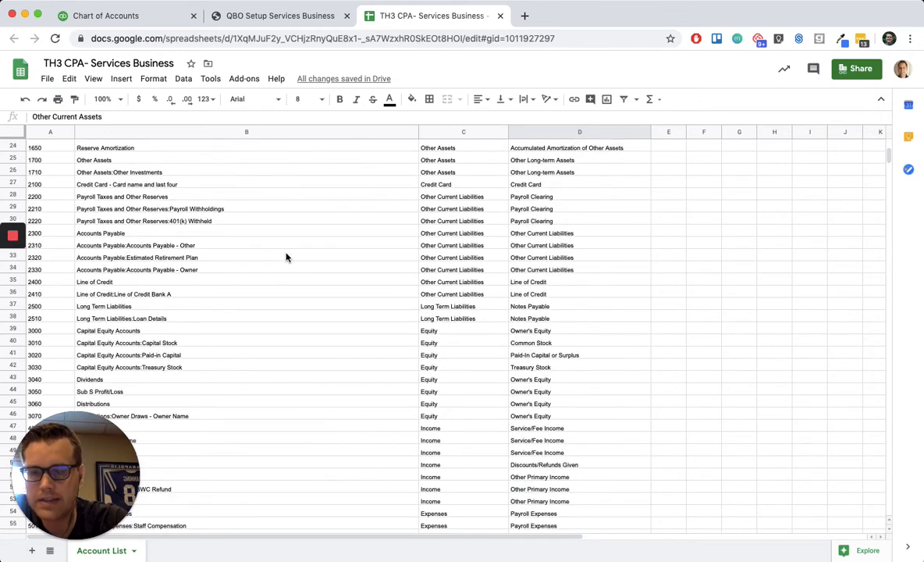
pyautogui.scroll(-11, 286, 257)
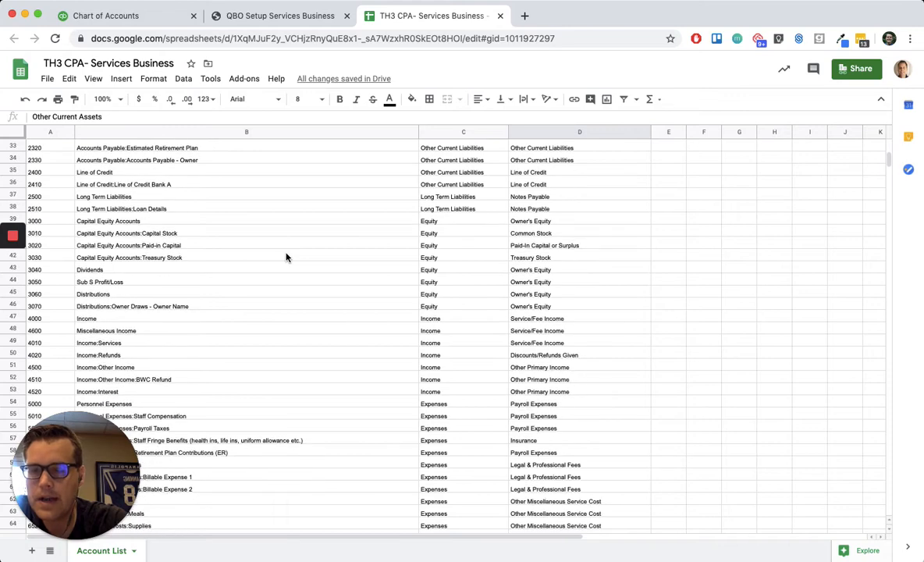
pyautogui.scroll(-3, 288, 275)
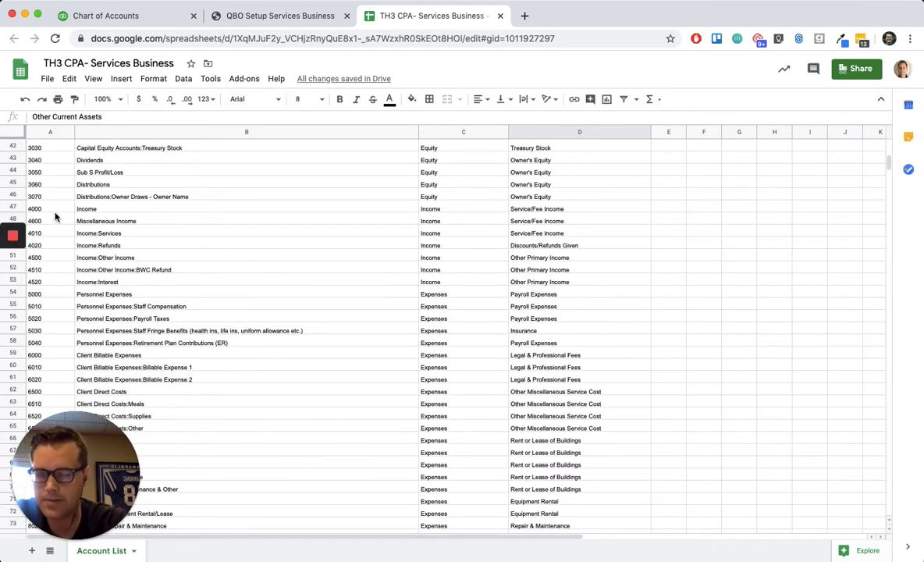
# - Review the Personnel, Client Billable, Client Direct Costs and Facility expense accounts, checking the Facility sub-accounts individually
pyautogui.scroll(-4, 55, 217)
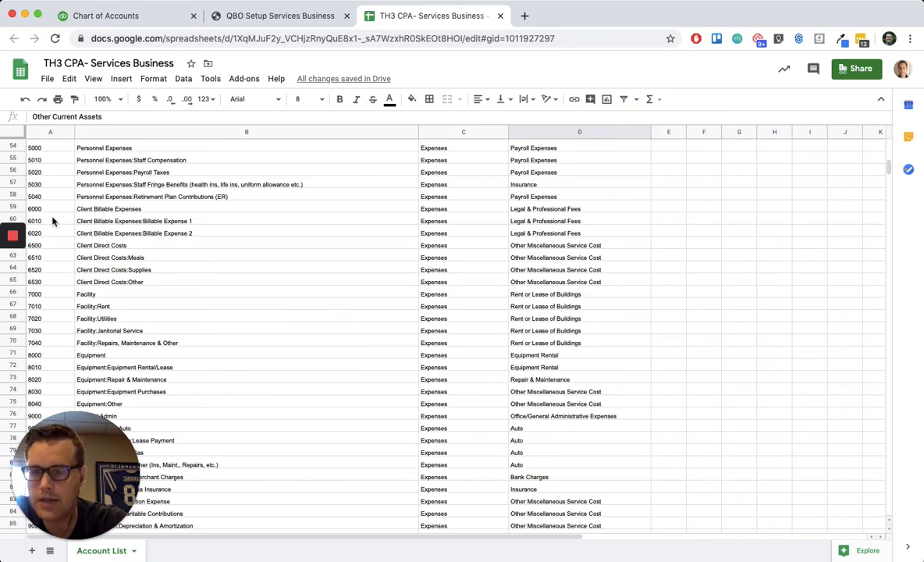
pyautogui.scroll(-1, 53, 226)
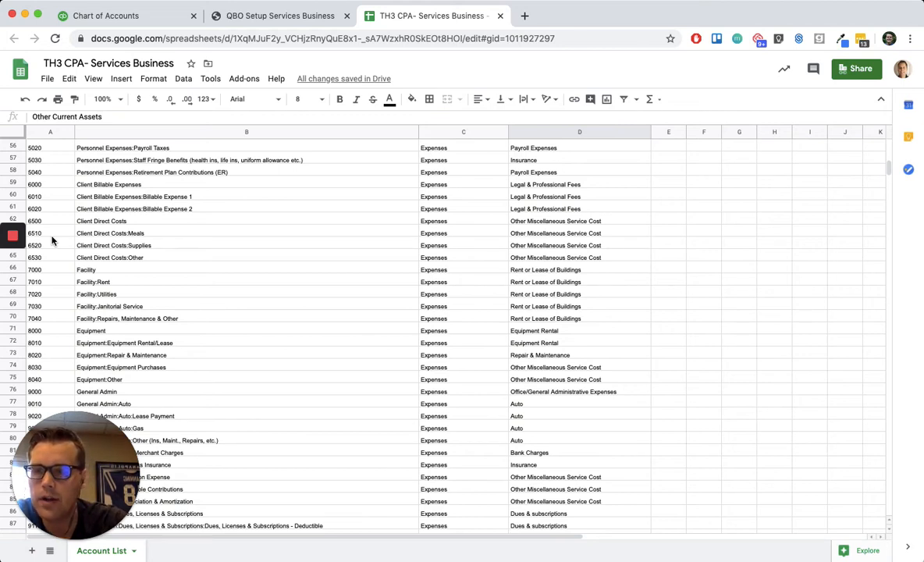
pyautogui.scroll(-1, 205, 260)
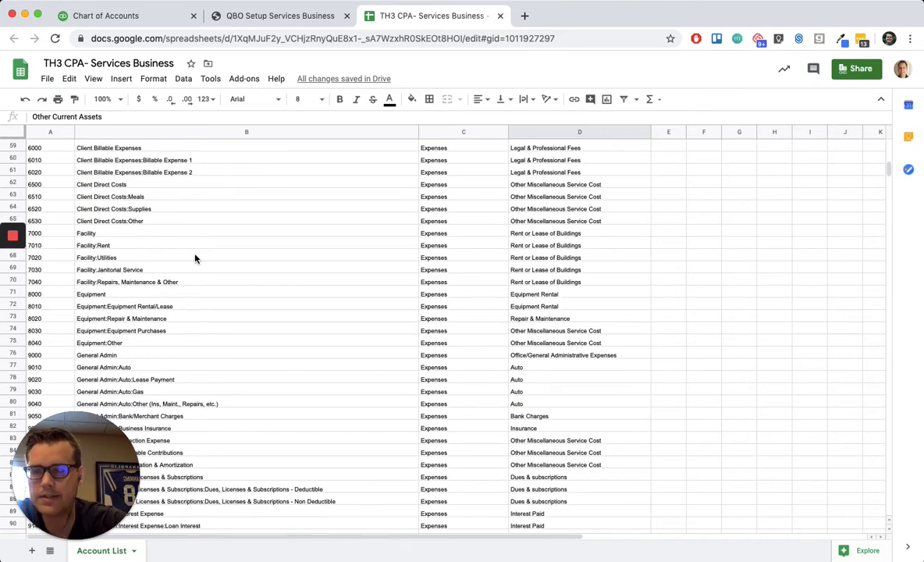
pyautogui.click(146, 260)
pyautogui.click(156, 269)
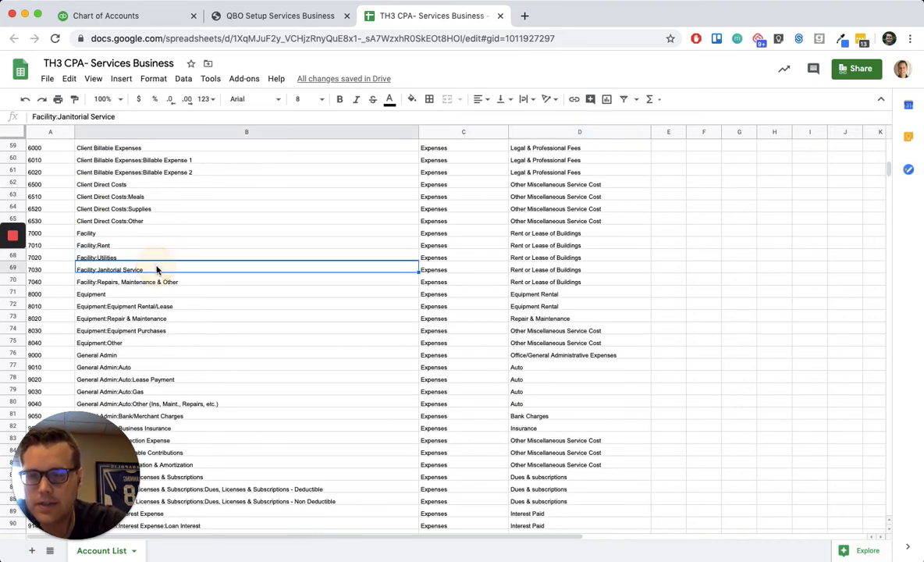
pyautogui.click(177, 285)
pyautogui.scroll(-3, 177, 284)
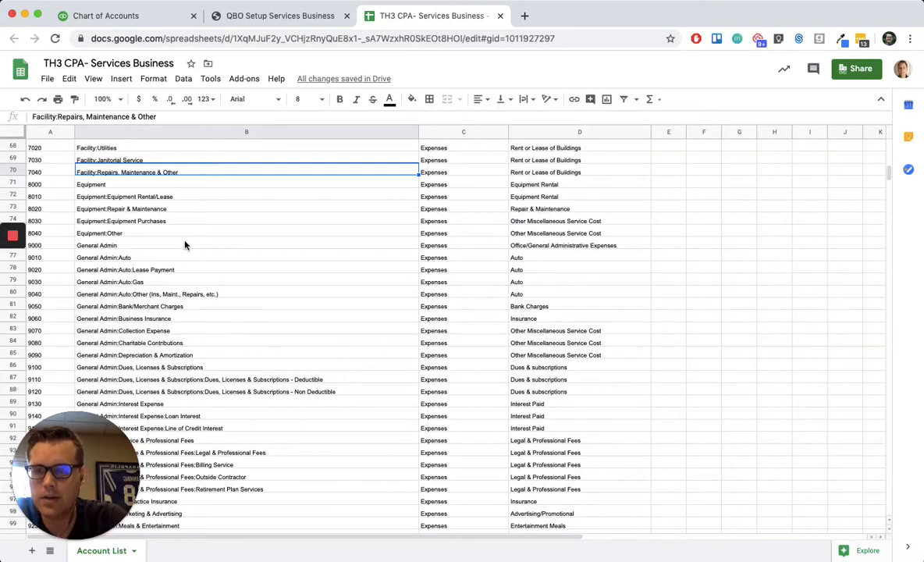
# - Review the Equipment and General Admin expense accounts and their sub-accounts, from 8000 through the 9300s
pyautogui.scroll(-2, 185, 245)
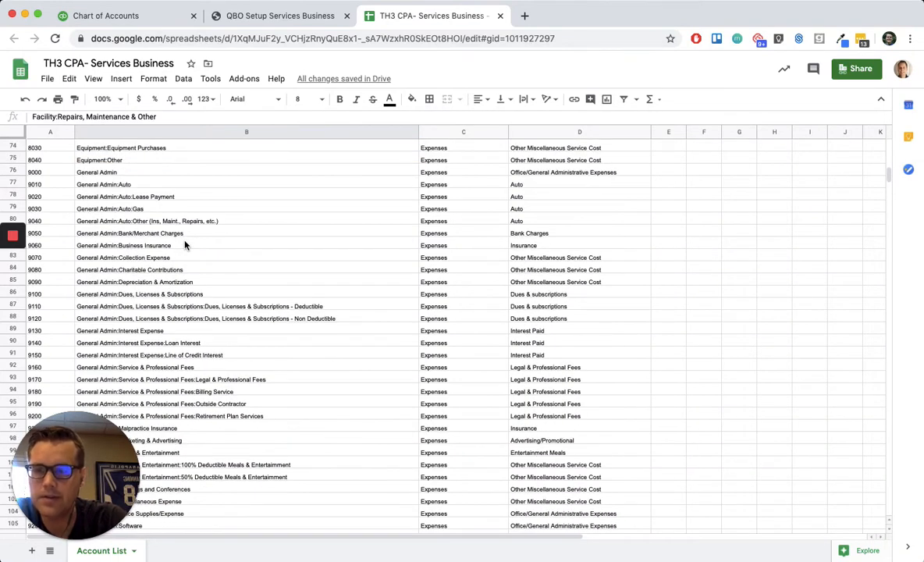
pyautogui.scroll(-1, 185, 245)
pyautogui.scroll(-1, 260, 301)
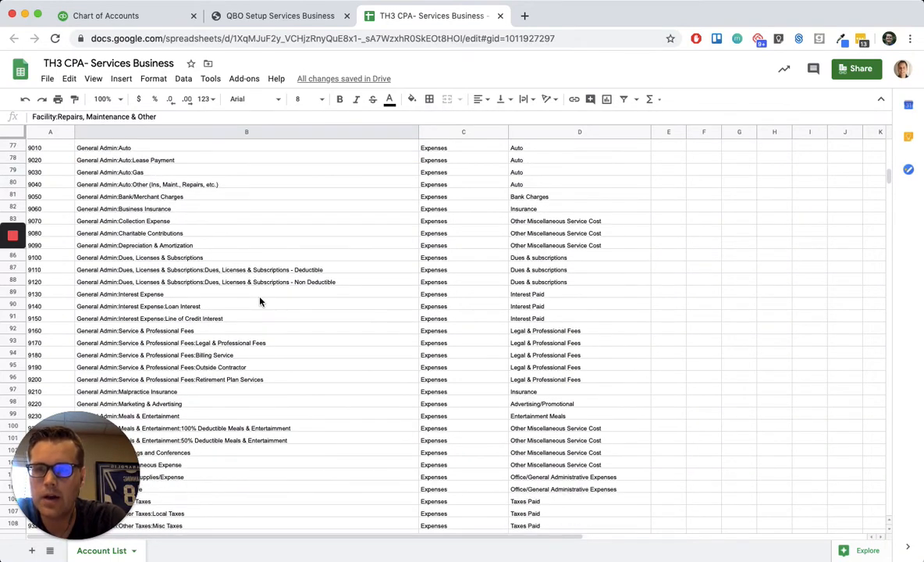
pyautogui.scroll(-2, 260, 301)
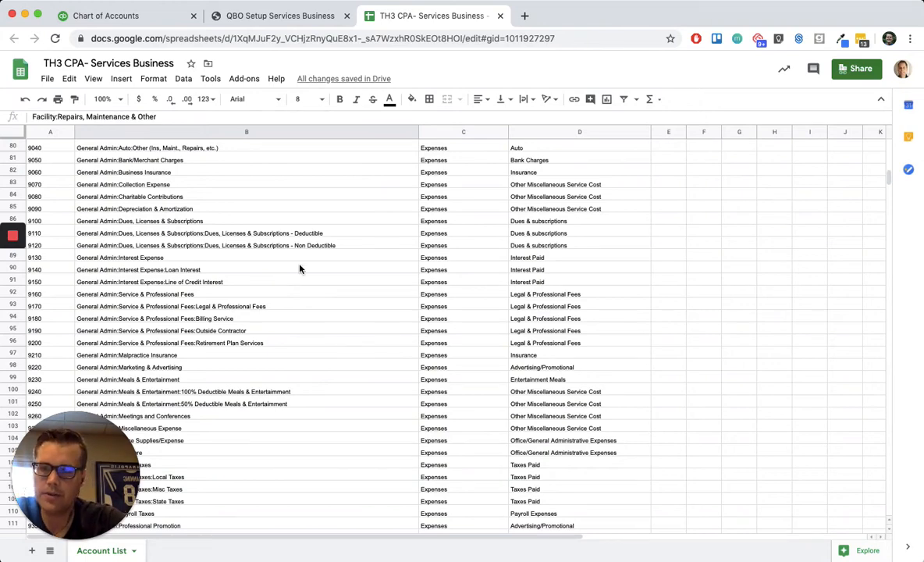
pyautogui.scroll(-3, 306, 266)
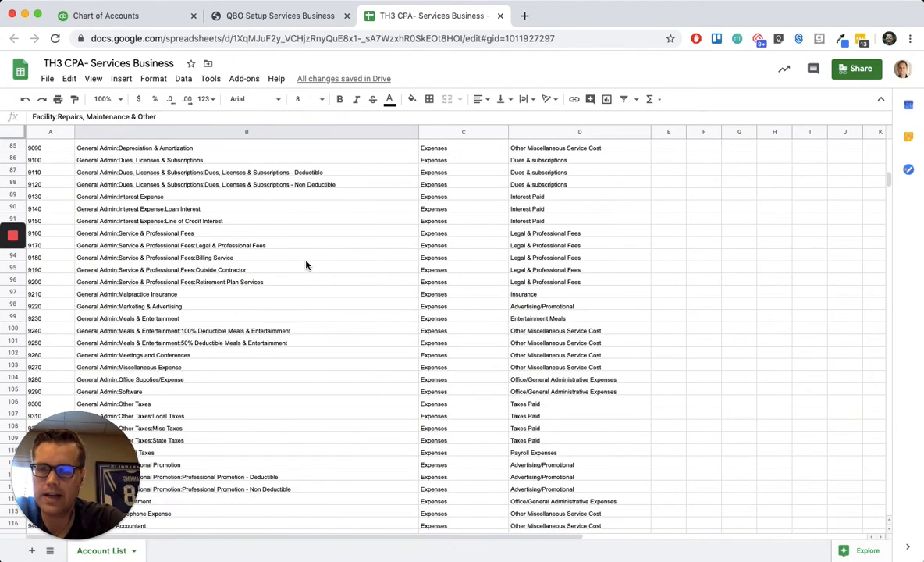
pyautogui.scroll(1, 329, 257)
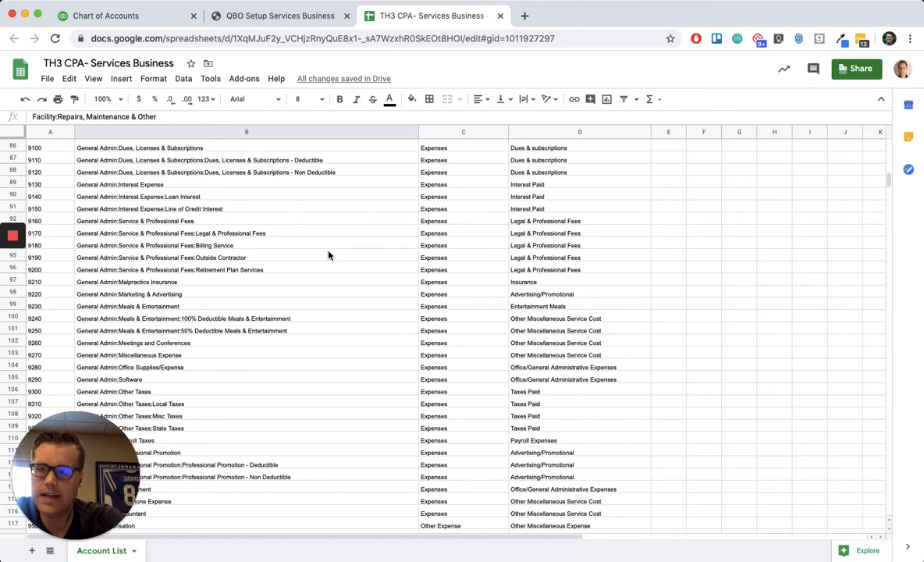
pyautogui.scroll(1, 349, 226)
pyautogui.scroll(-3, 349, 225)
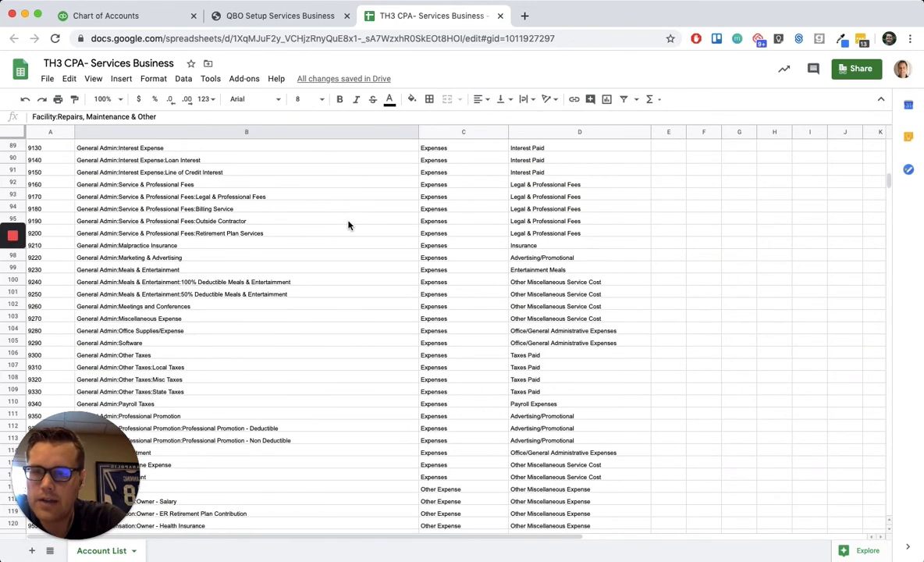
# - Examine the Owner Compensation accounts at the end of the list, including the Owner - ER Retirement Plan Contribution sub-account
pyautogui.scroll(-4, 349, 226)
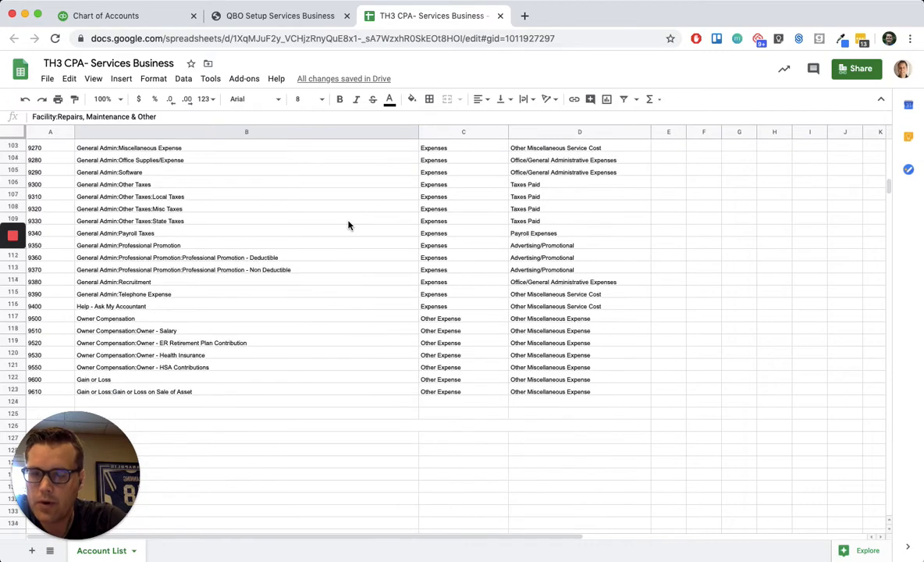
pyautogui.click(195, 343)
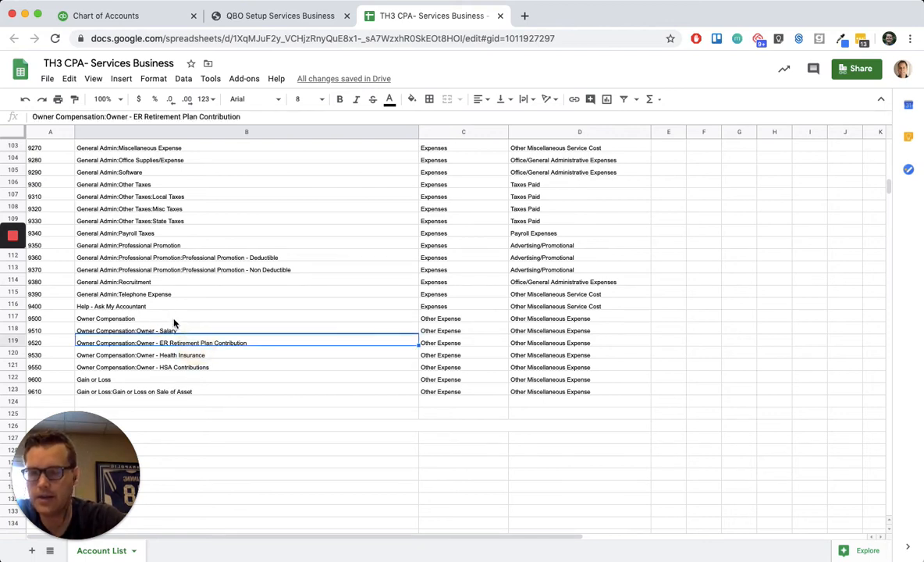
pyautogui.click(173, 318)
pyautogui.click(183, 342)
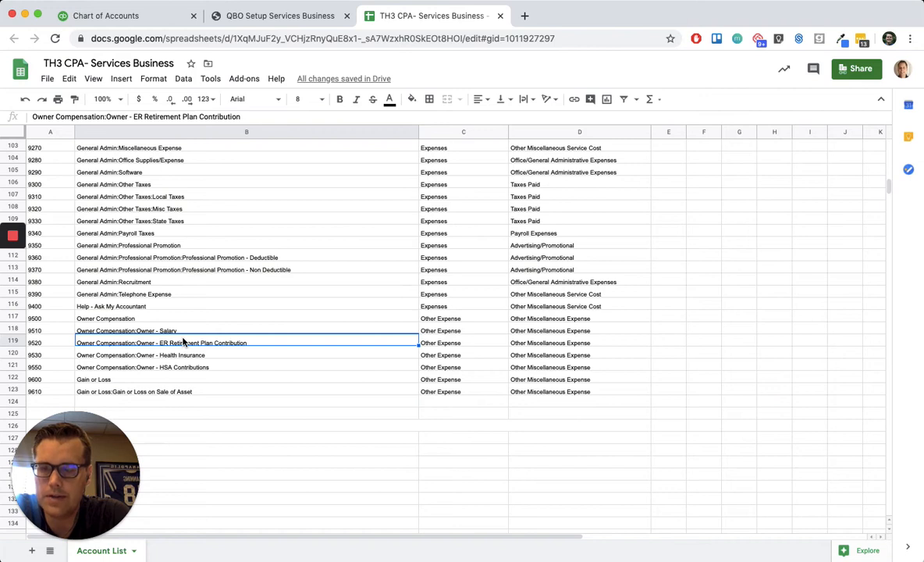
pyautogui.click(219, 319)
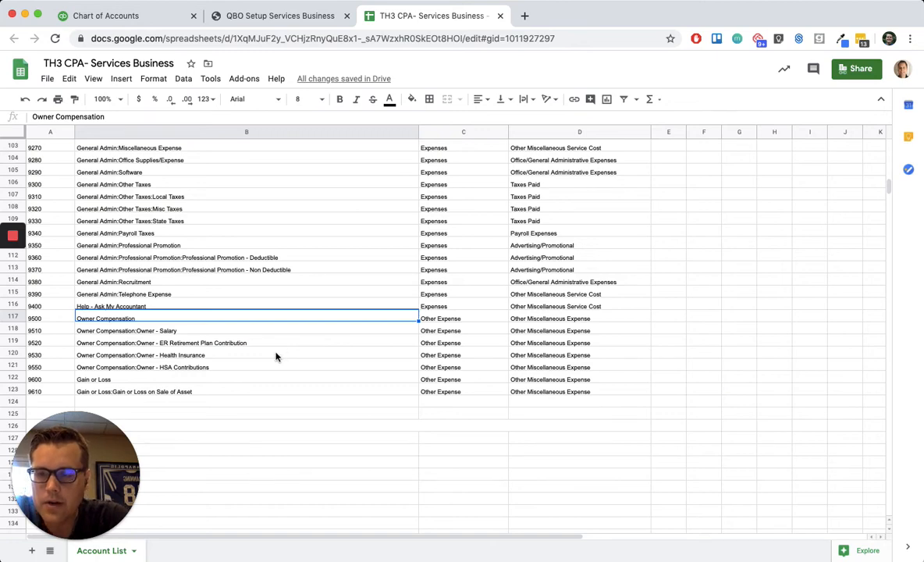
# - Compare the Personnel Expenses and other operating expense accounts with the Owner Compensation accounts at the end of the list
pyautogui.scroll(8, 238, 337)
pyautogui.scroll(3, 238, 338)
pyautogui.scroll(-2, 238, 338)
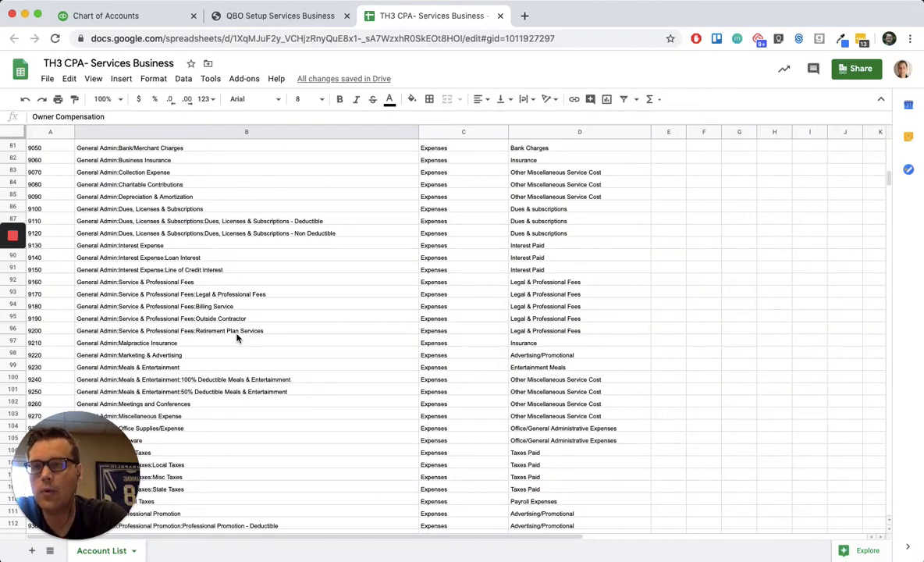
pyautogui.scroll(6, 238, 337)
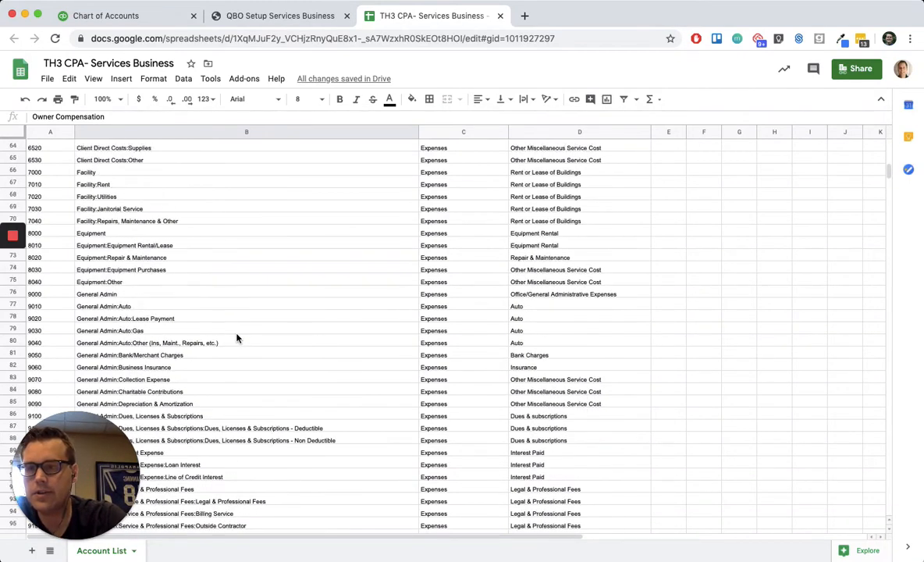
pyautogui.scroll(2, 238, 337)
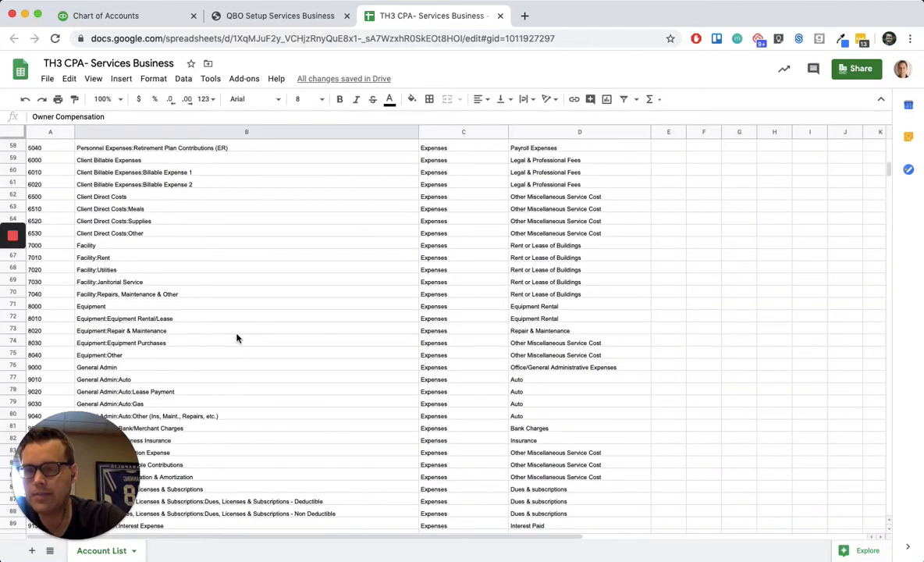
pyautogui.scroll(2, 238, 337)
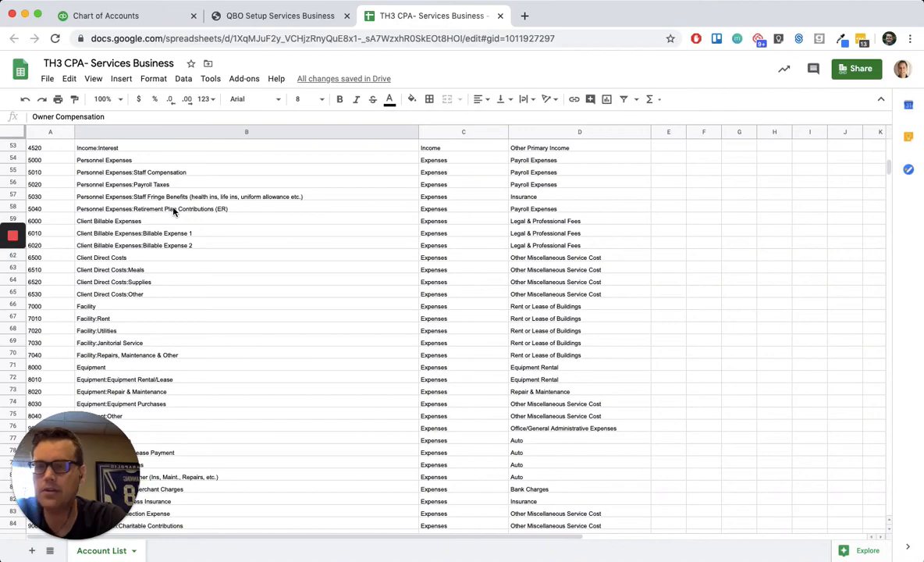
pyautogui.scroll(-10, 175, 211)
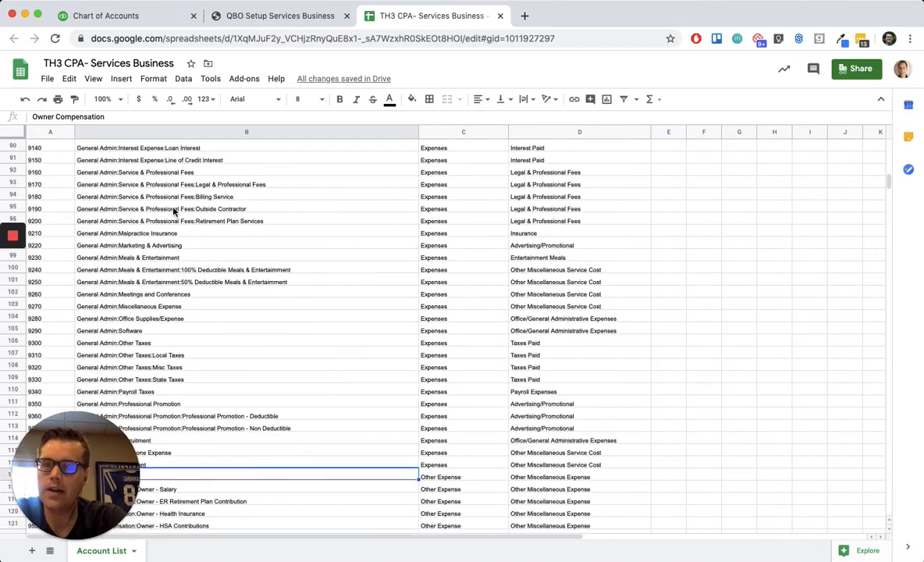
pyautogui.scroll(-3, 191, 354)
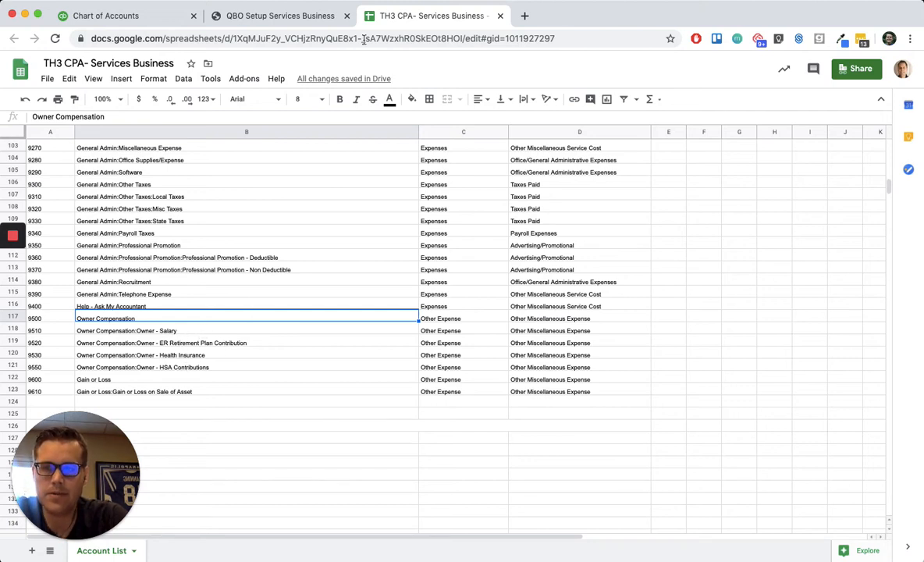
# - Download the TH3 CPA- Services Business spreadsheet as a Microsoft Excel (.xlsx) file
pyautogui.click(295, 17)
pyautogui.click(375, 16)
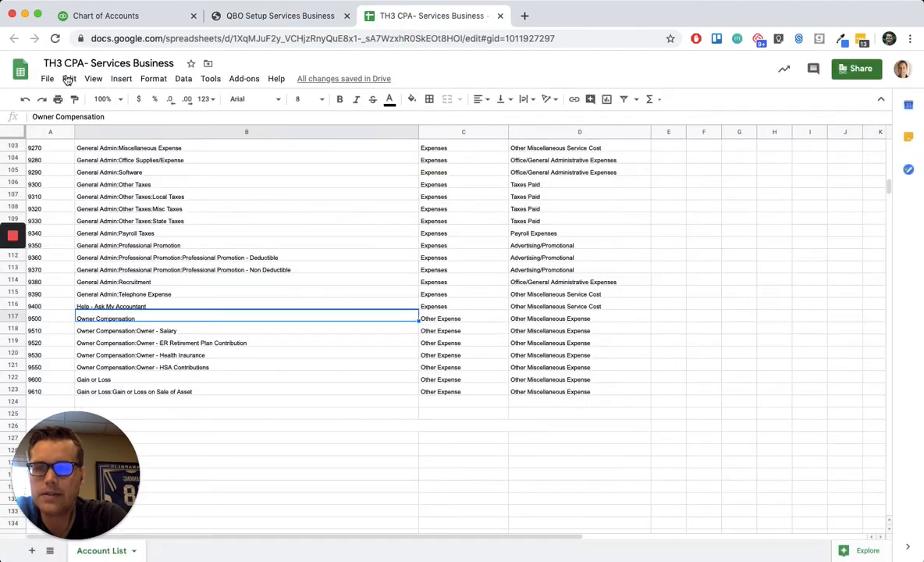
pyautogui.click(48, 79)
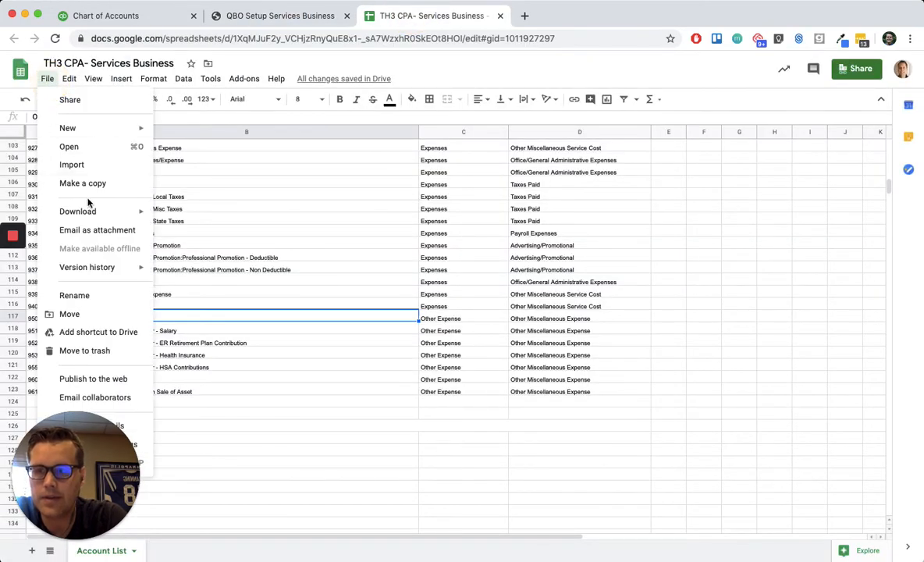
pyautogui.moveTo(78, 211)
pyautogui.click(222, 215)
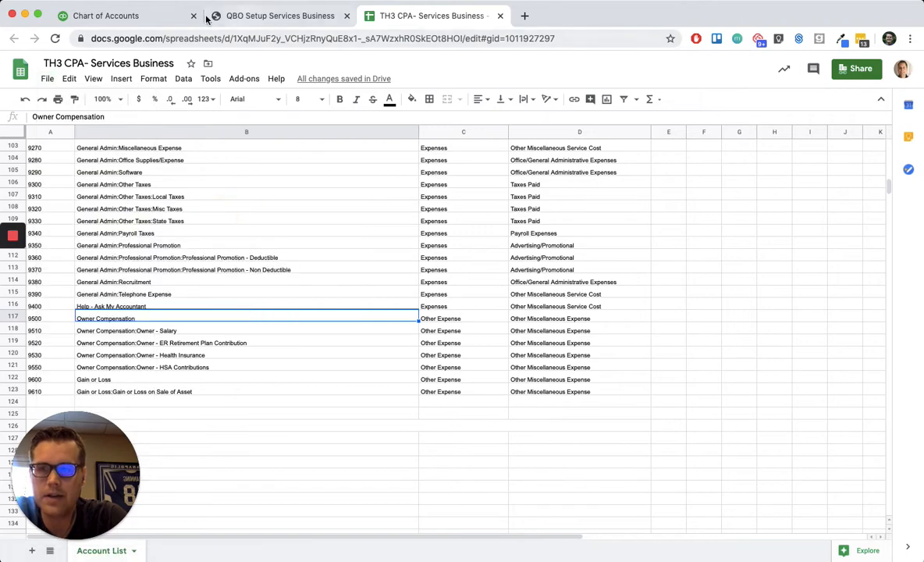
# - Switch to the QuickBooks Online Chart of Accounts, start an account import and select _TH3 CPA- Services Business.xlsx from Downloads for upload
pyautogui.click(148, 18)
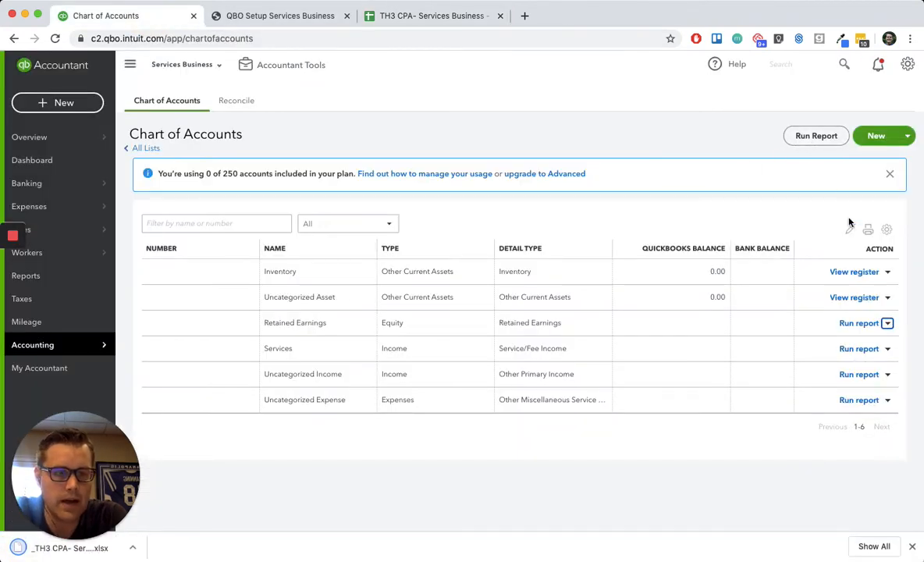
pyautogui.click(910, 138)
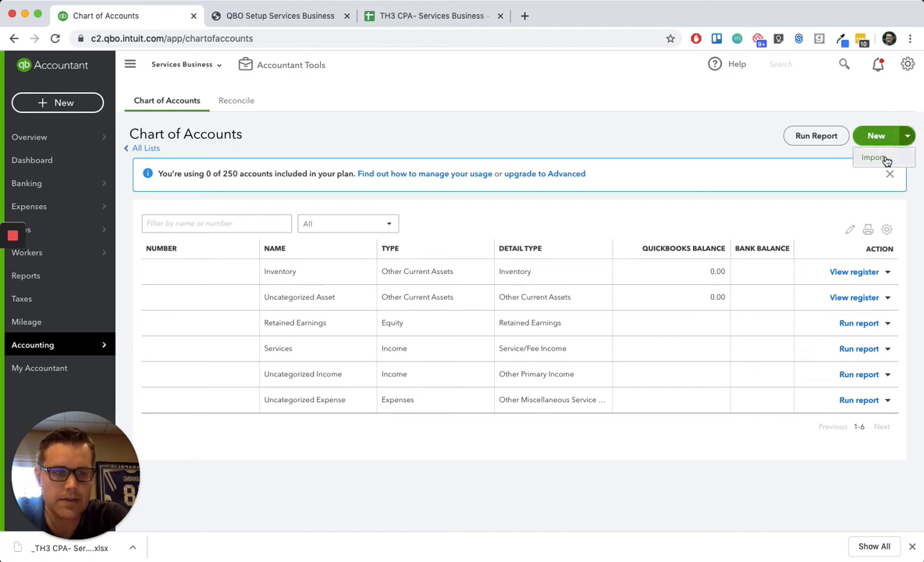
pyautogui.moveTo(83, 351)
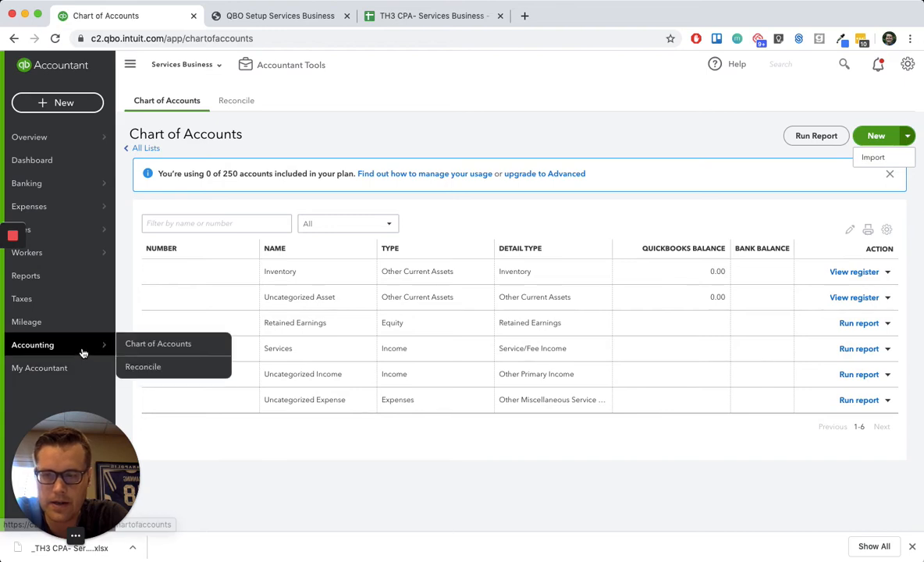
pyautogui.click(875, 158)
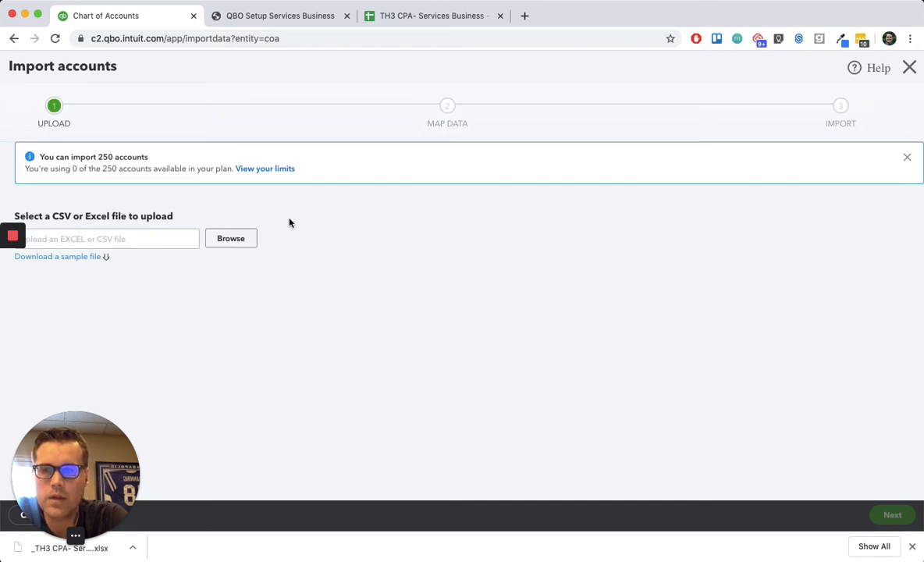
pyautogui.click(235, 240)
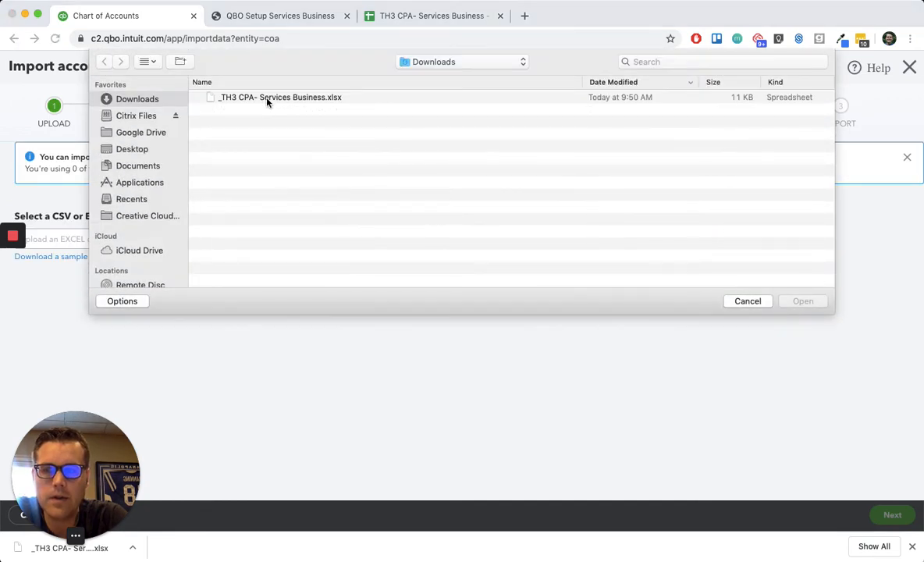
pyautogui.click(267, 98)
pyautogui.click(812, 302)
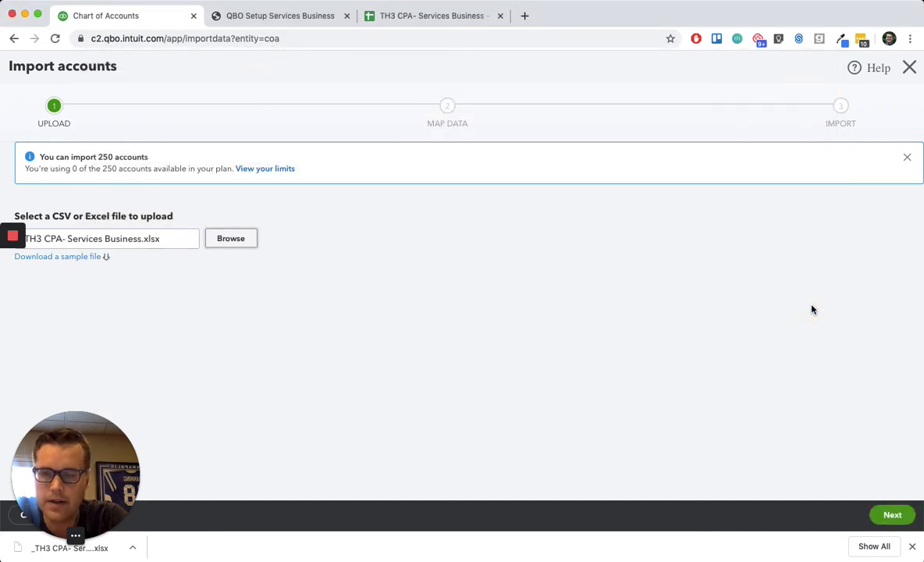
# - Accept the field mapping for Detail Type, Account Name, Account number and Type, review the listed accounts and import them all
pyautogui.click(891, 516)
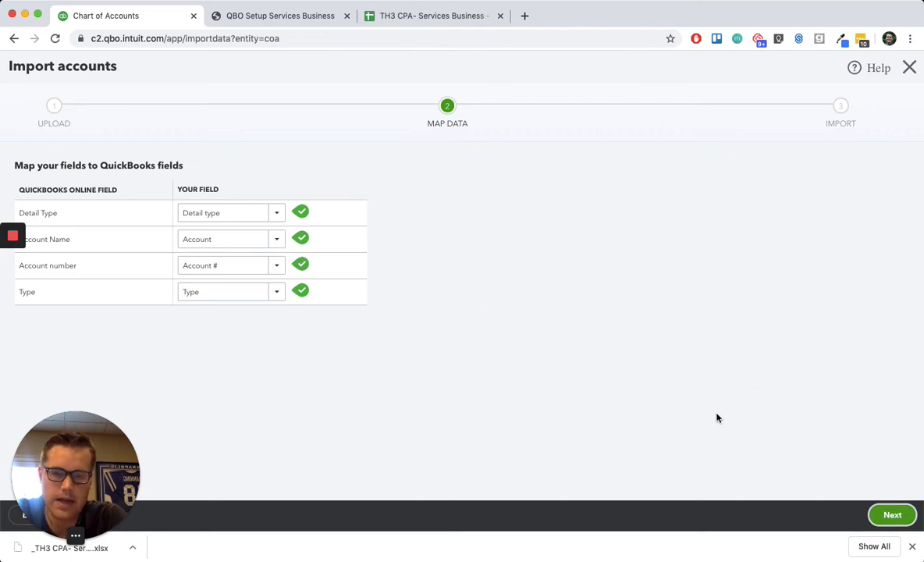
pyautogui.click(893, 514)
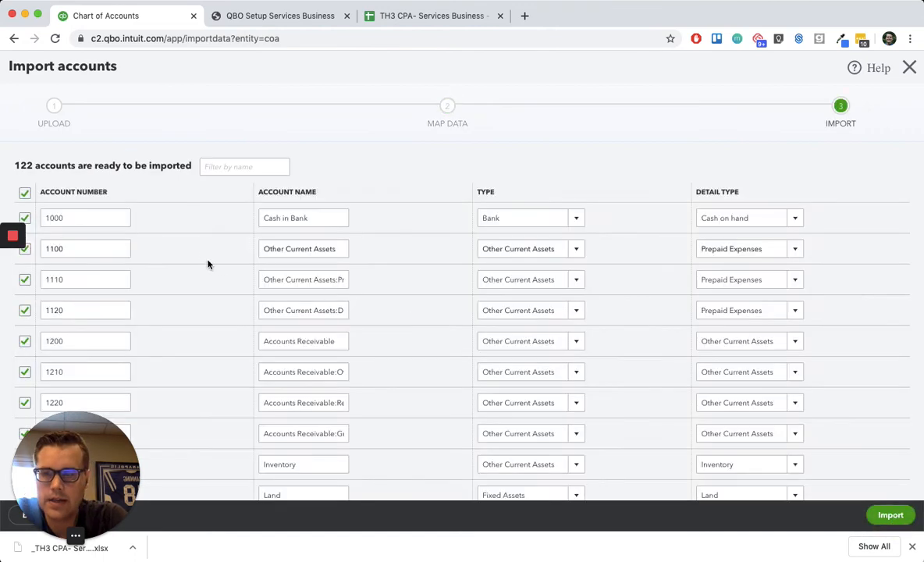
pyautogui.scroll(-10, 204, 257)
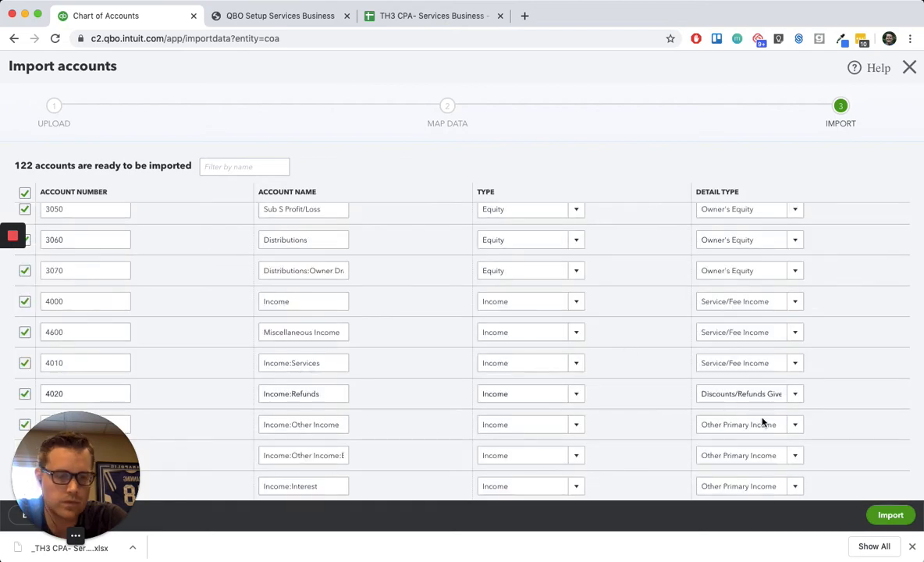
pyautogui.scroll(-15, 680, 367)
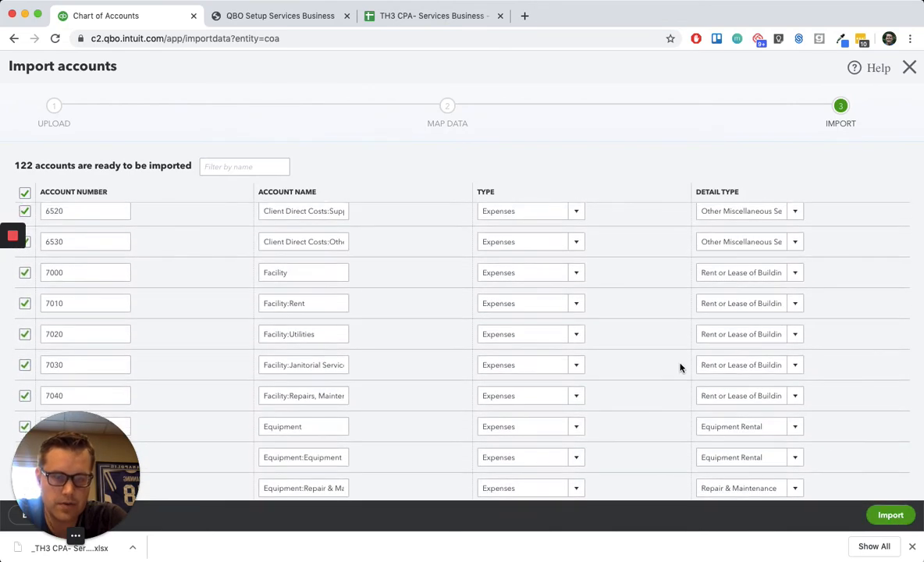
pyautogui.scroll(-10, 749, 395)
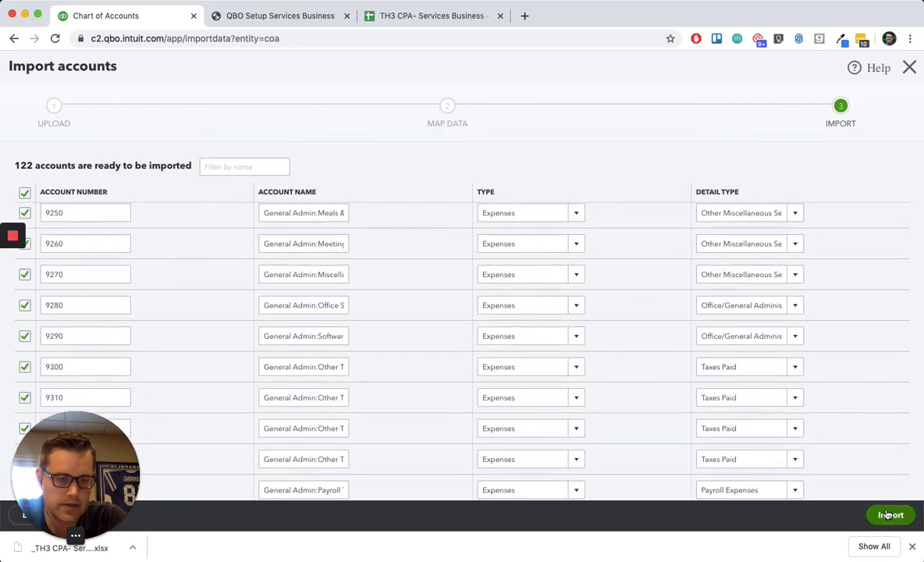
pyautogui.scroll(-3, 790, 399)
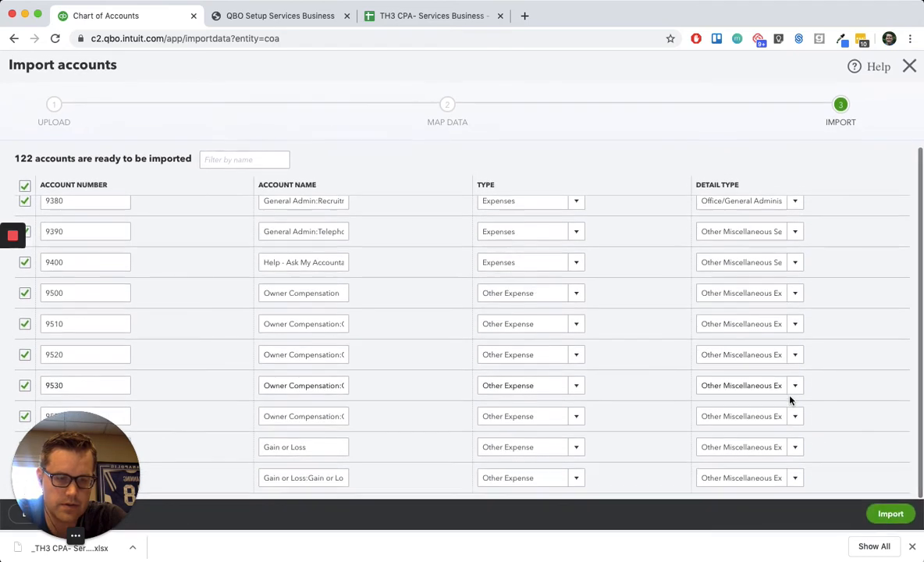
pyautogui.click(884, 514)
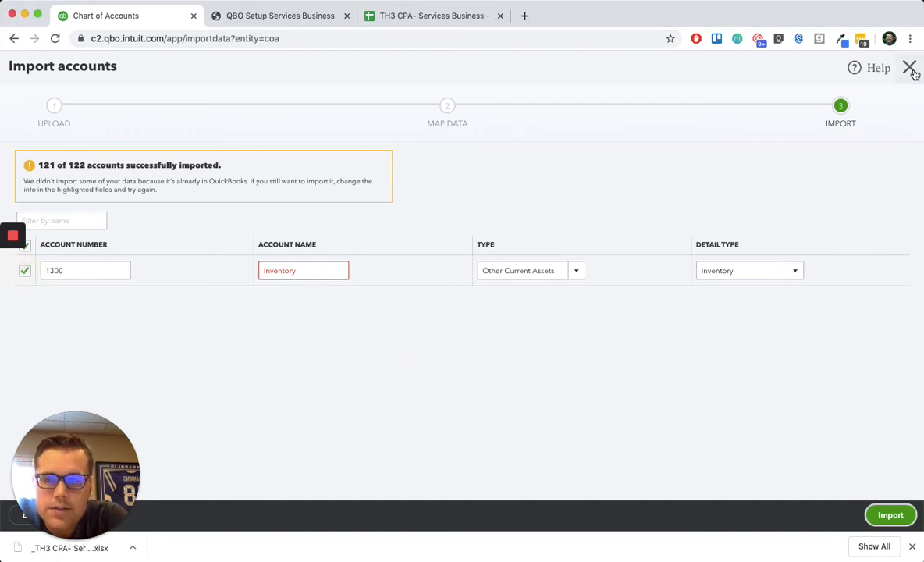
# - Close the account import without retrying the duplicate Inventory account and return to the Chart of Accounts
pyautogui.click(12, 264)
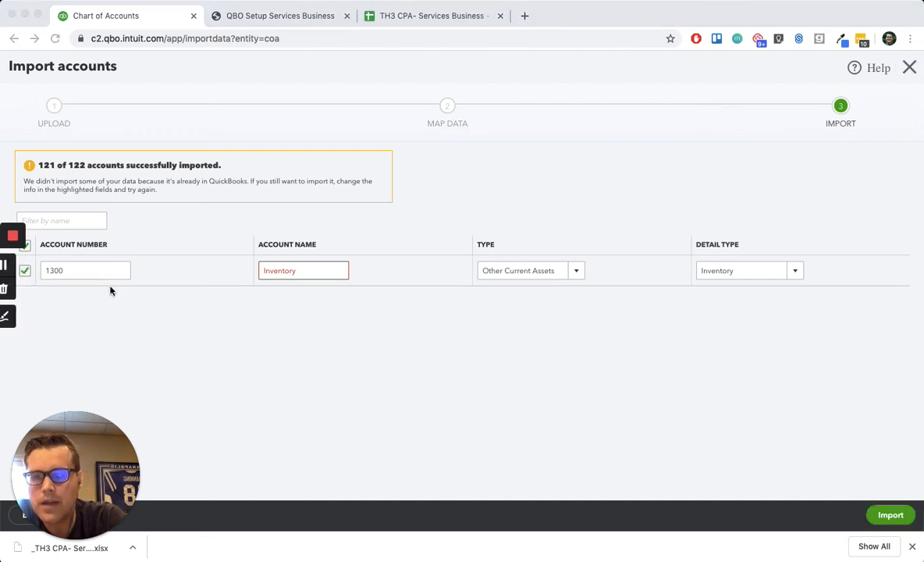
pyautogui.click(27, 274)
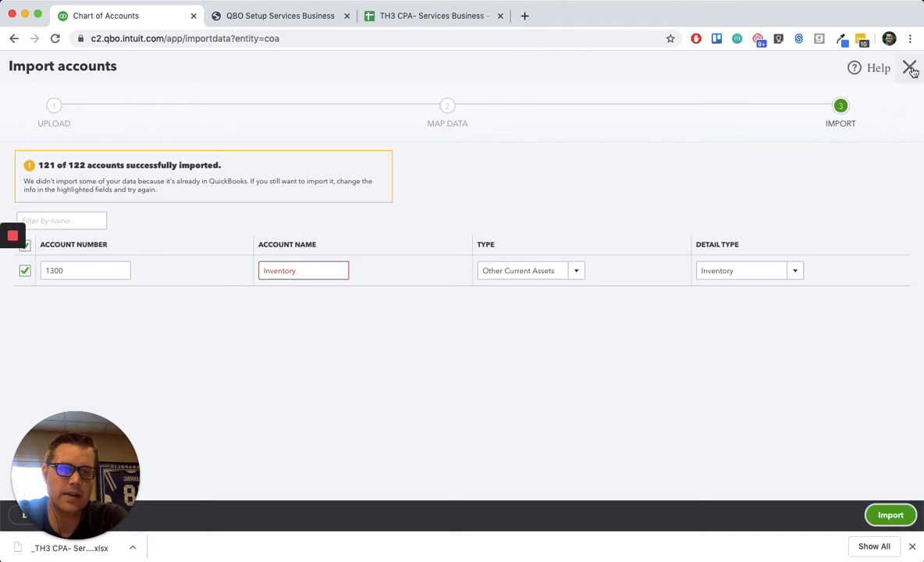
pyautogui.click(910, 69)
pyautogui.click(531, 308)
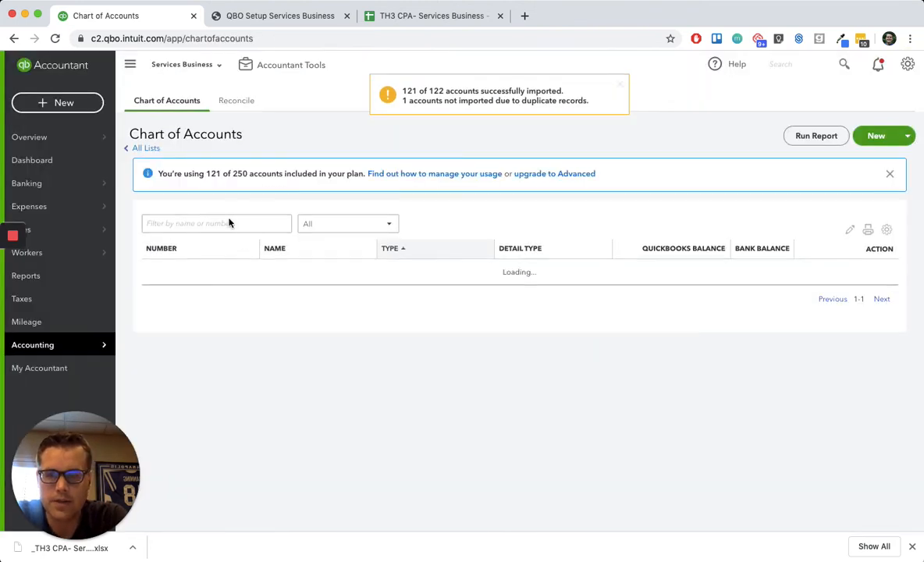
# - Filter the Chart of Accounts for the Inventory account, set its number to 1300 and save it
pyautogui.click(229, 221)
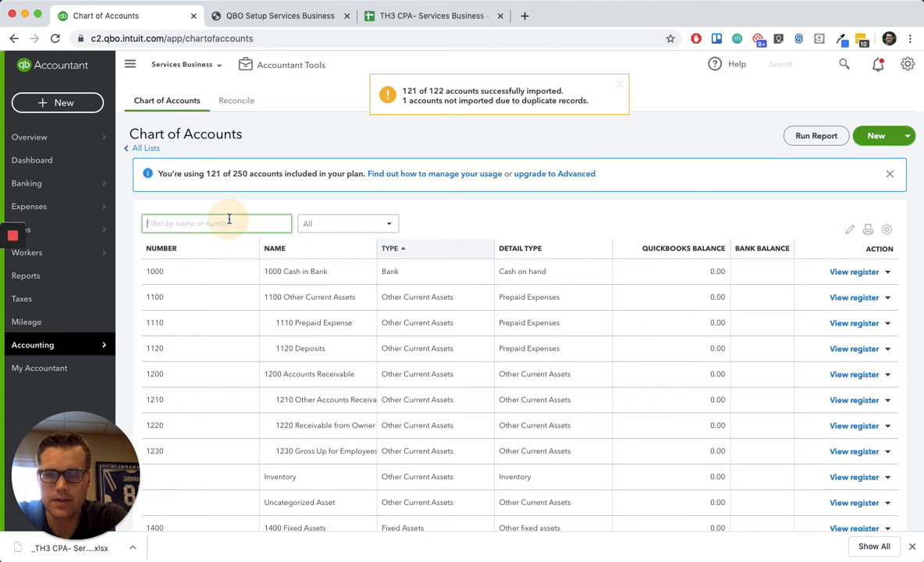
pyautogui.write('inver')
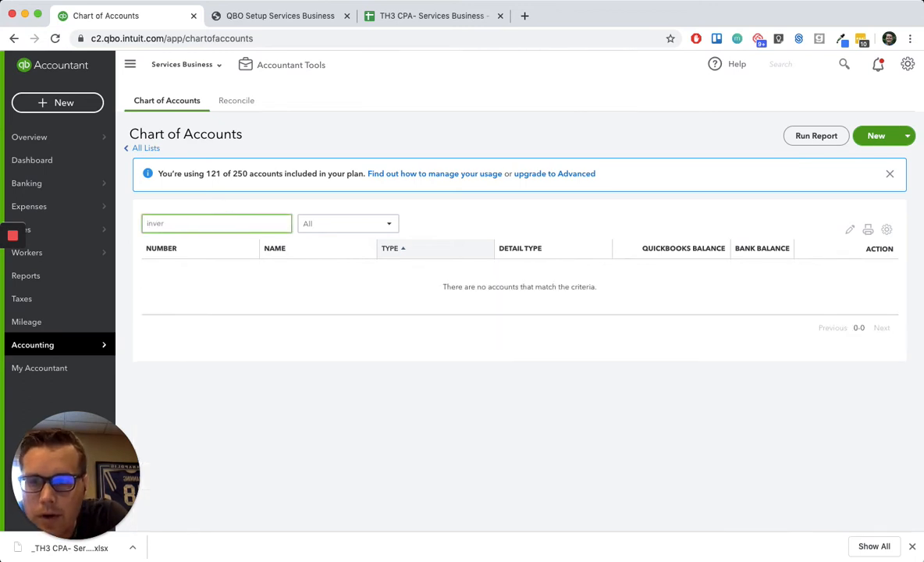
pyautogui.press('BackSpace')
pyautogui.write('ntor')
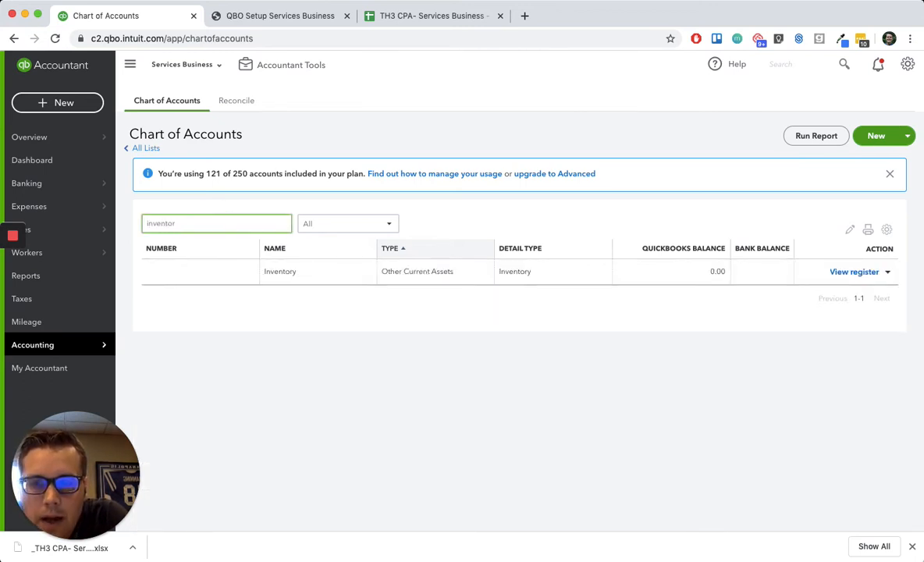
pyautogui.click(889, 273)
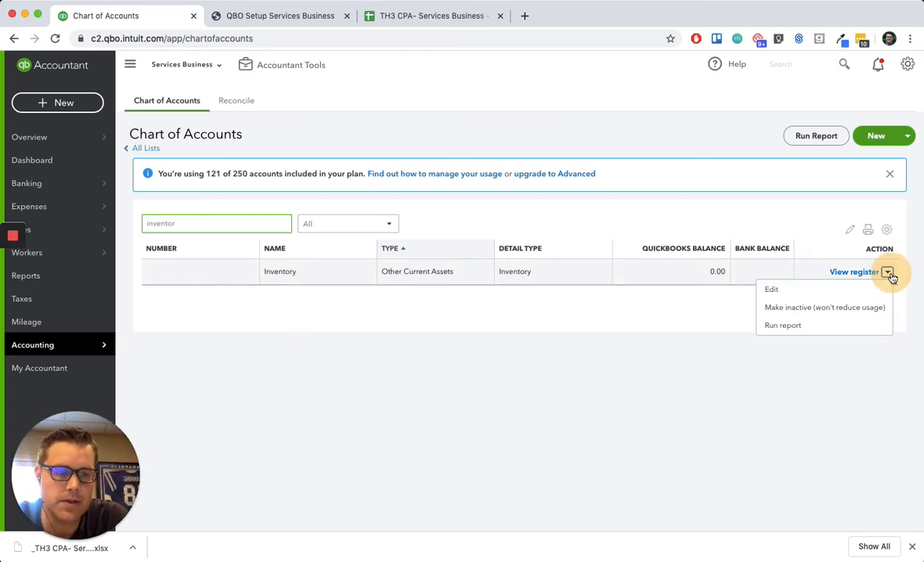
pyautogui.click(851, 291)
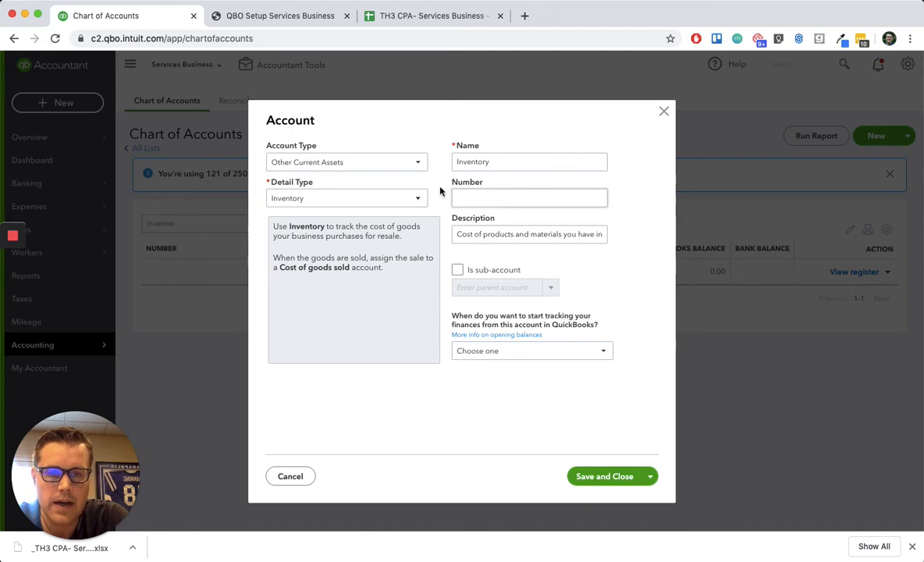
pyautogui.click(478, 196)
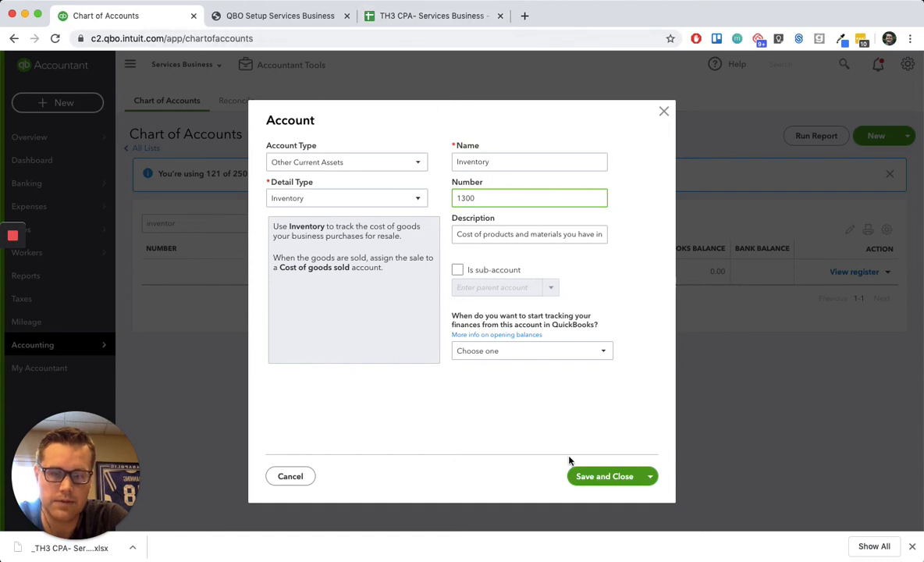
pyautogui.click(595, 476)
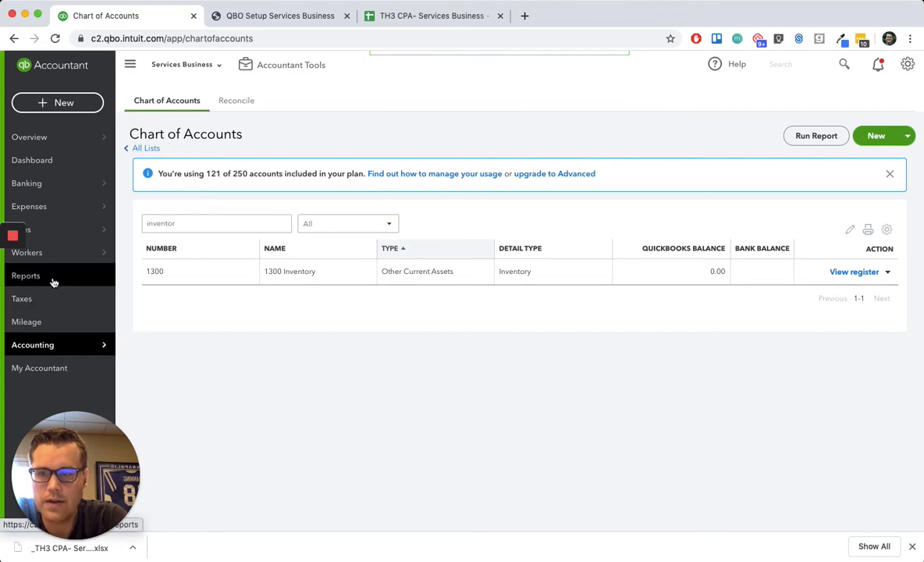
# - Reload the full Chart of Accounts and examine the imported accounts from the assets through equity and income
pyautogui.moveTo(64, 342)
pyautogui.click(155, 345)
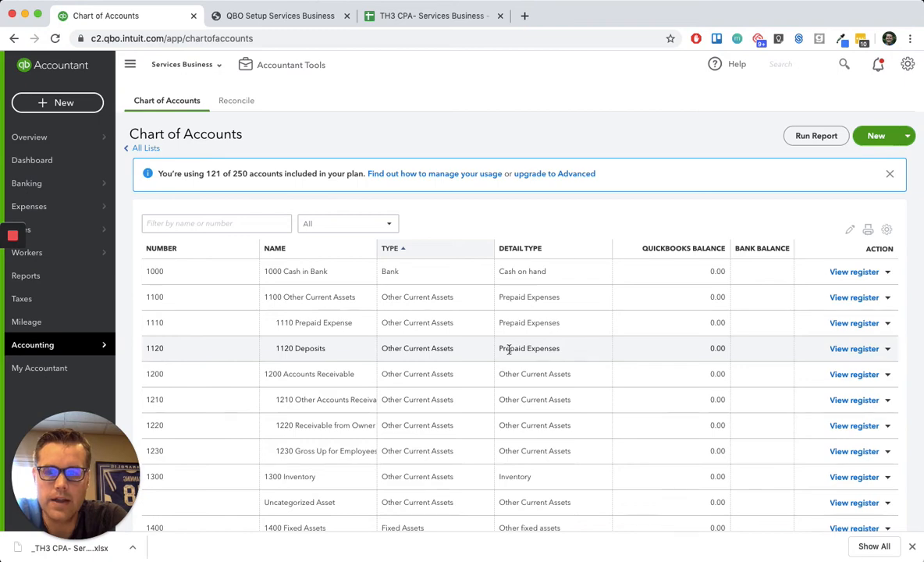
pyautogui.scroll(-4, 556, 343)
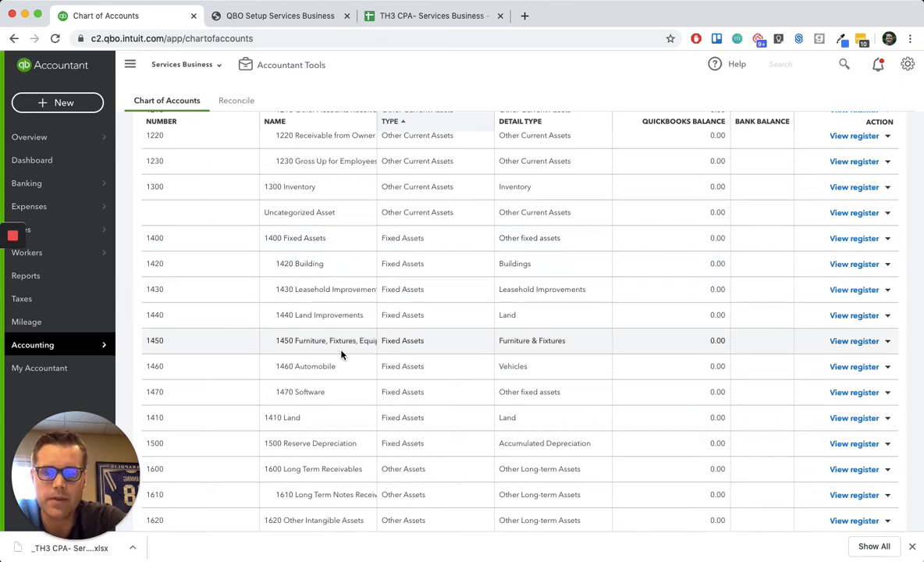
pyautogui.scroll(-8, 341, 356)
pyautogui.scroll(-6, 340, 355)
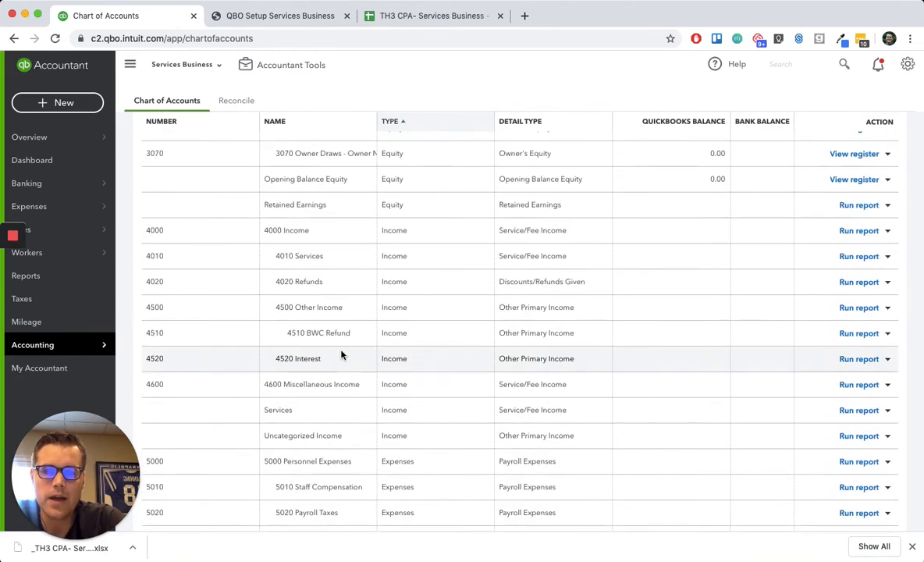
pyautogui.scroll(-2, 388, 289)
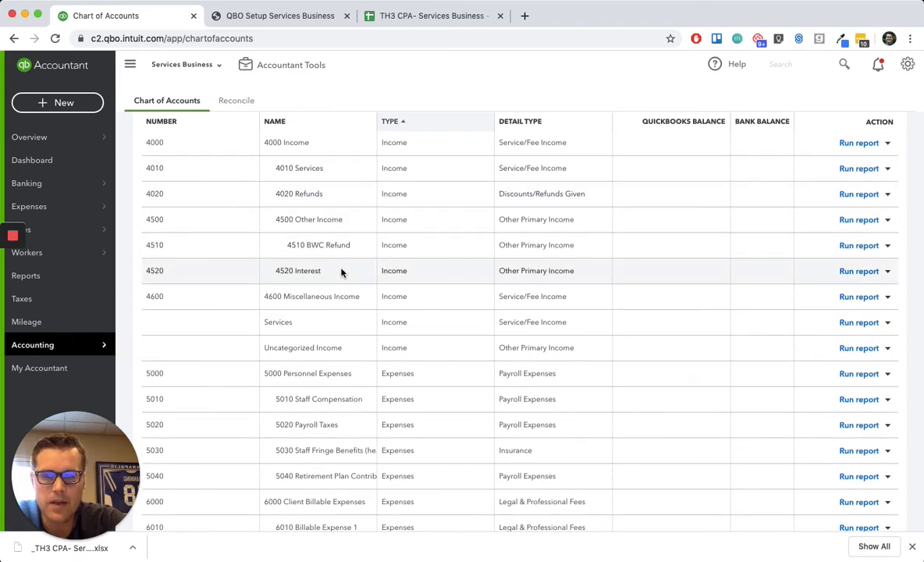
pyautogui.scroll(-1, 341, 271)
pyautogui.scroll(-5, 341, 272)
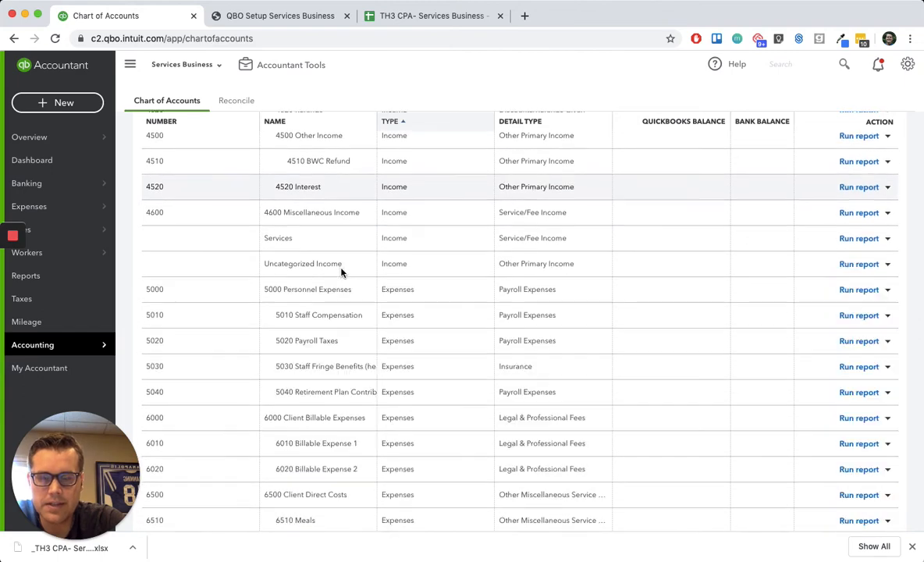
# - Examine the imported expense accounts, from Personnel Expenses through Facility, Equipment and General Admin to Owner Compensation
pyautogui.scroll(-3, 344, 316)
pyautogui.scroll(-3, 371, 249)
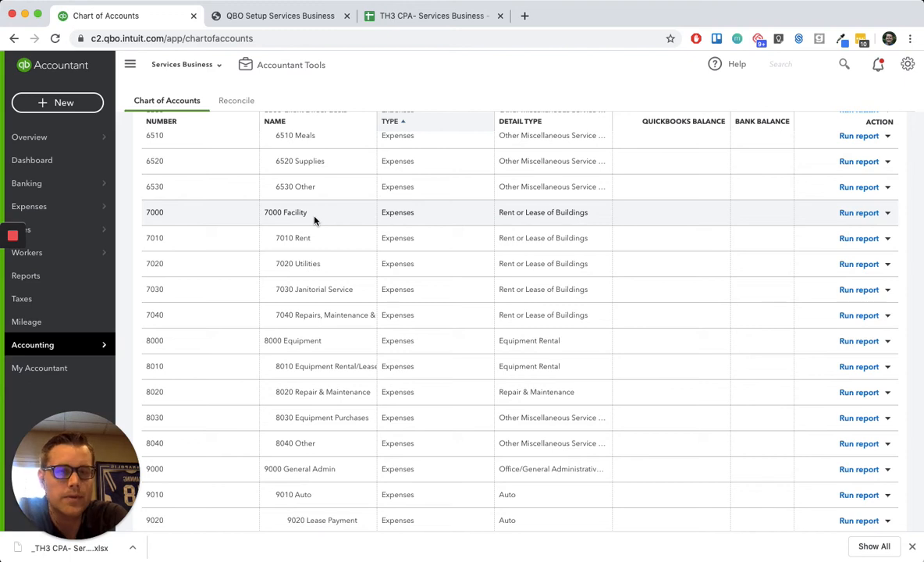
pyautogui.scroll(-3, 315, 224)
pyautogui.scroll(-1, 326, 304)
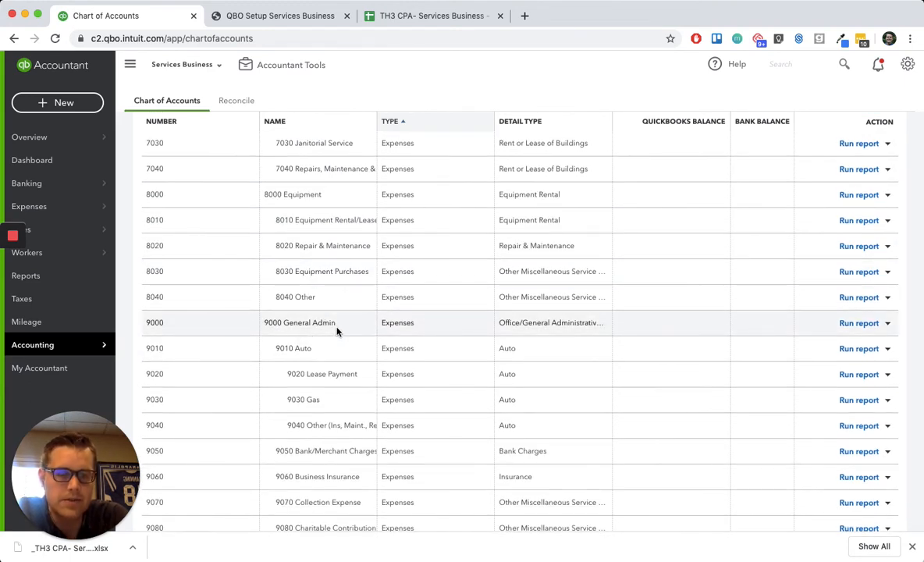
pyautogui.scroll(-7, 337, 331)
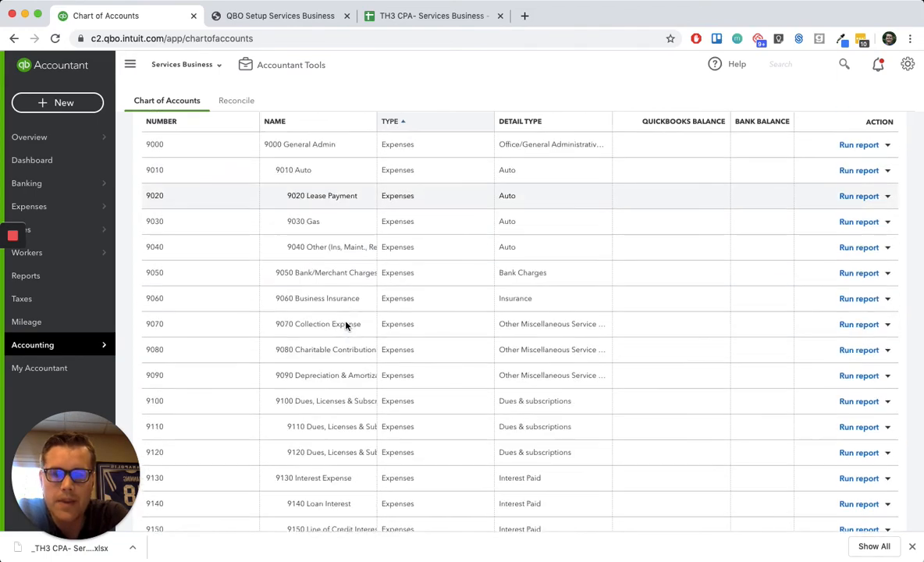
pyautogui.scroll(-4, 372, 290)
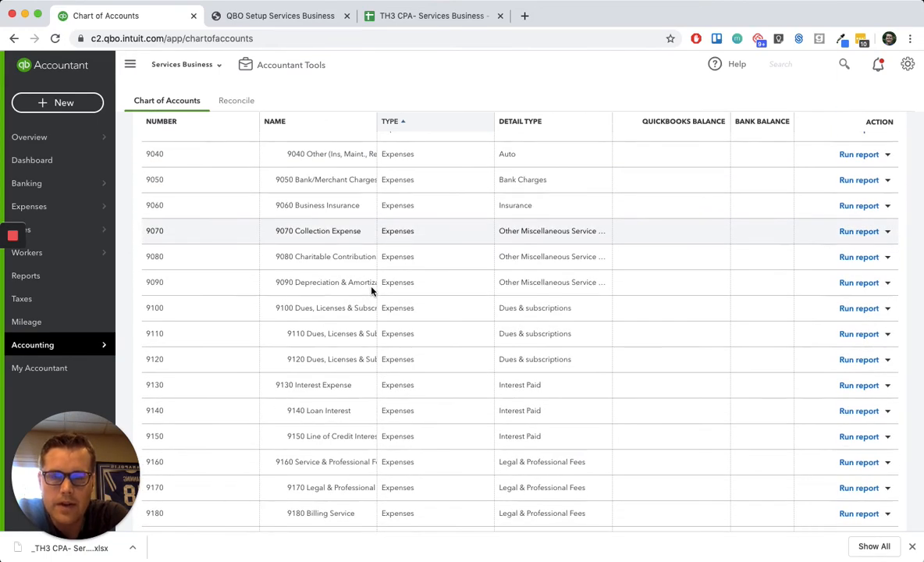
pyautogui.scroll(-10, 372, 290)
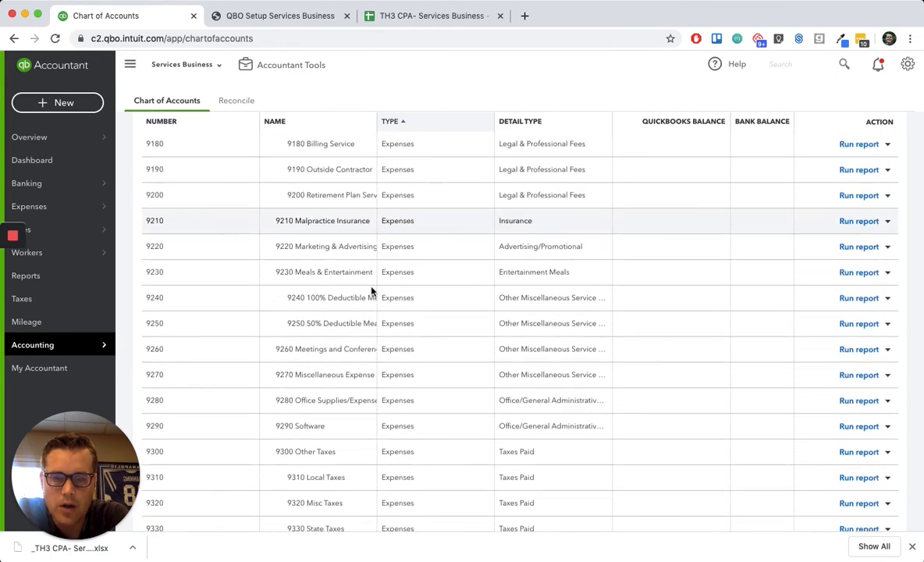
pyautogui.scroll(-5, 372, 290)
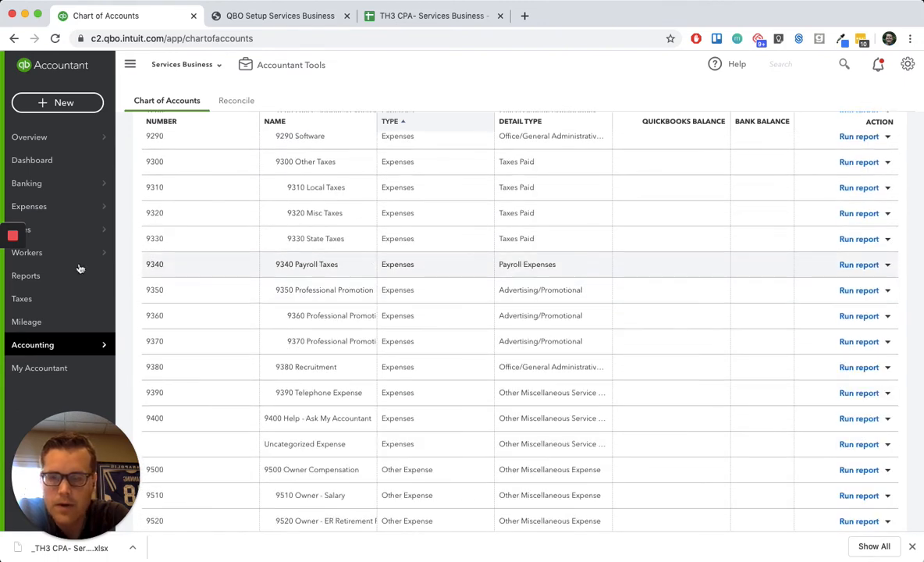
# - Open the Profit and Loss report from the favorite reports and dismiss its customization tour
pyautogui.click(37, 278)
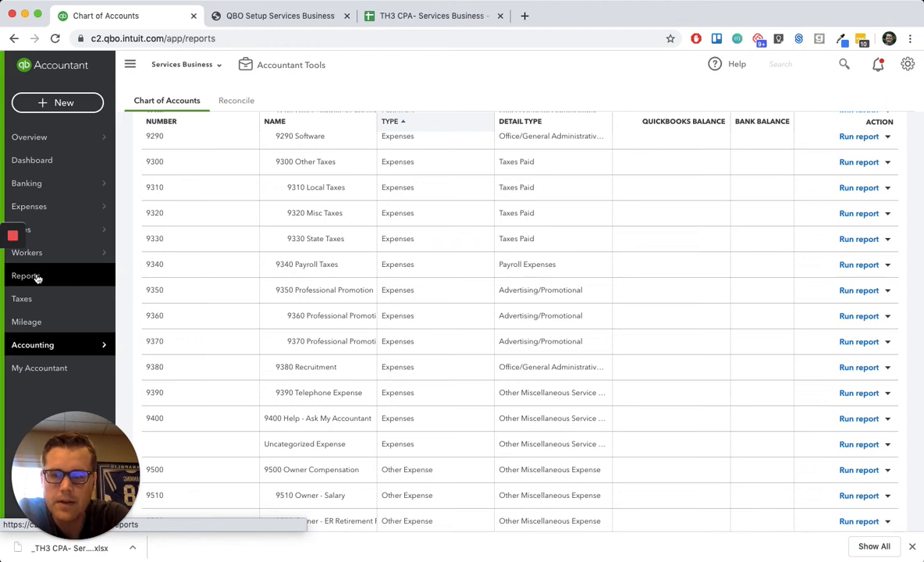
pyautogui.click(35, 277)
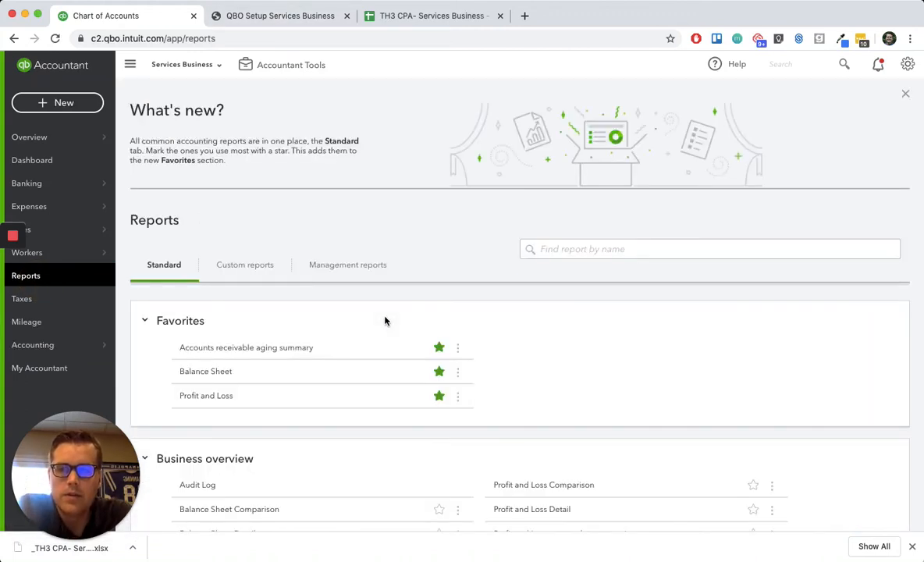
pyautogui.click(208, 400)
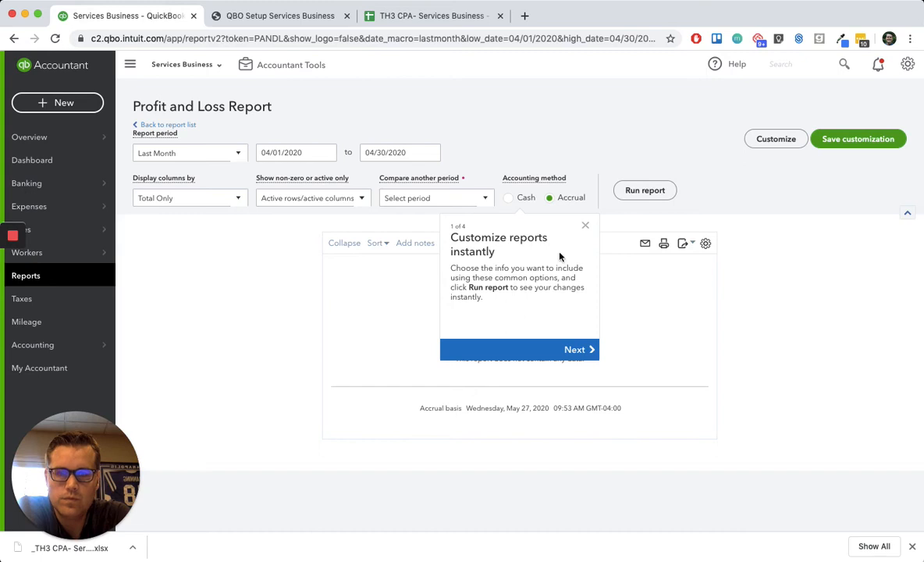
pyautogui.click(587, 228)
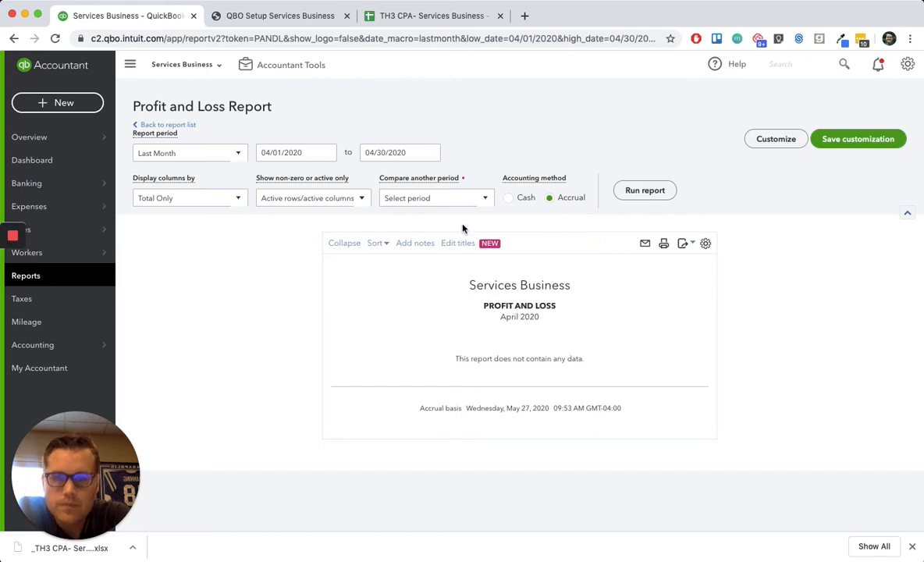
# - Set the Profit and Loss report to show all rows and all columns, and run it again
pyautogui.click(326, 203)
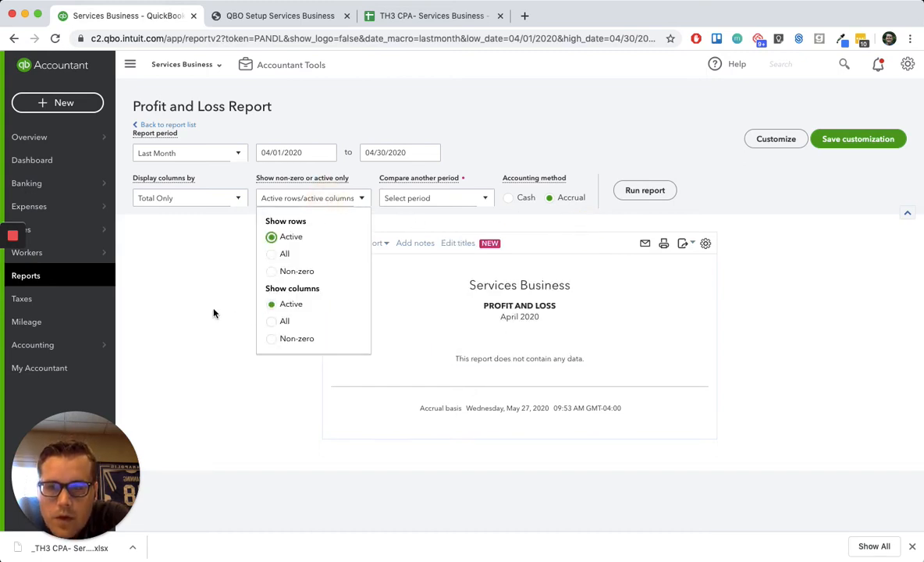
pyautogui.click(272, 316)
pyautogui.click(271, 254)
pyautogui.click(172, 258)
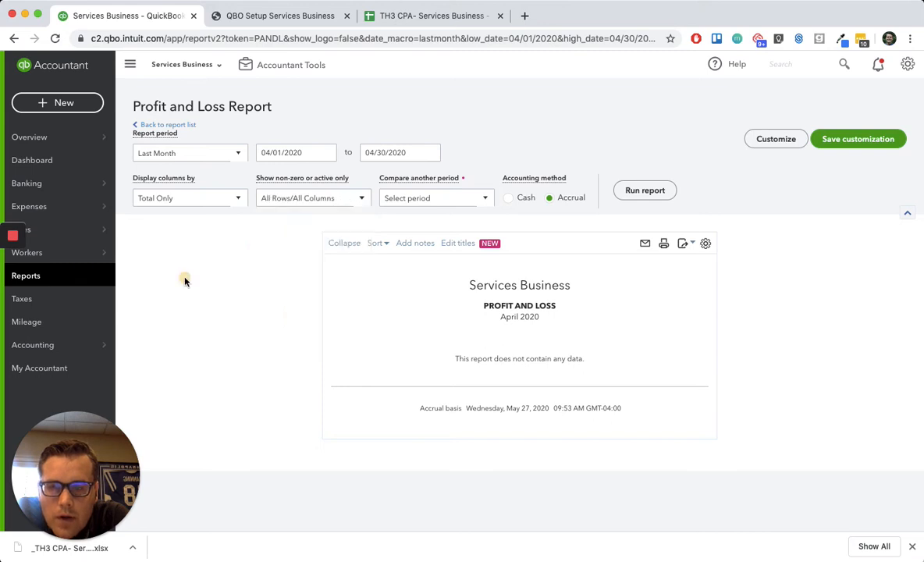
pyautogui.click(645, 191)
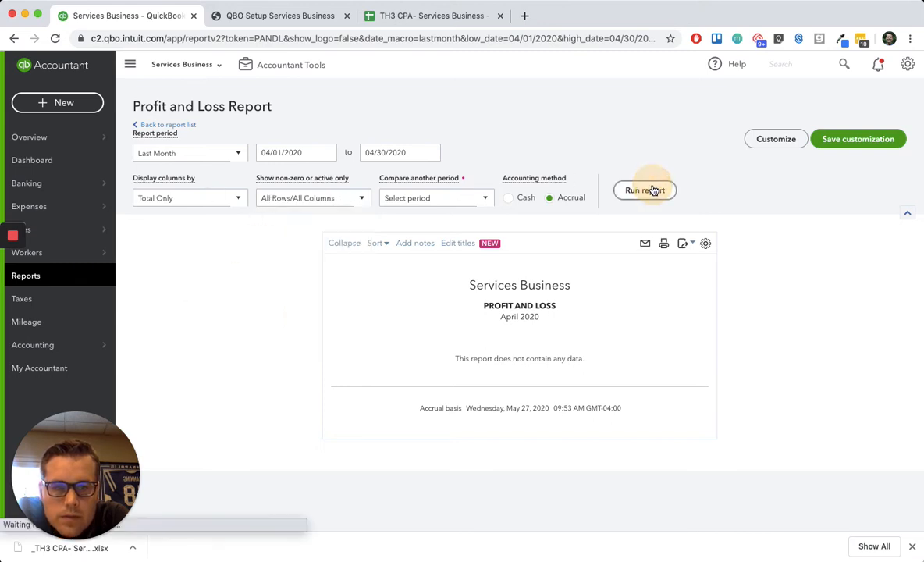
# - Run the Profit and Loss report again and consult the bank feeds step in the QBO Setup Services Business PDF
pyautogui.click(661, 190)
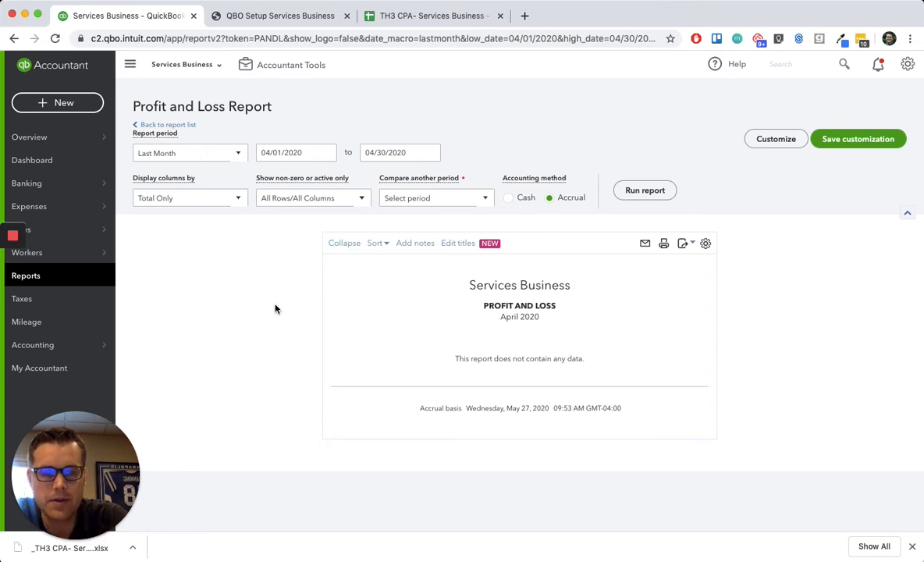
pyautogui.click(274, 15)
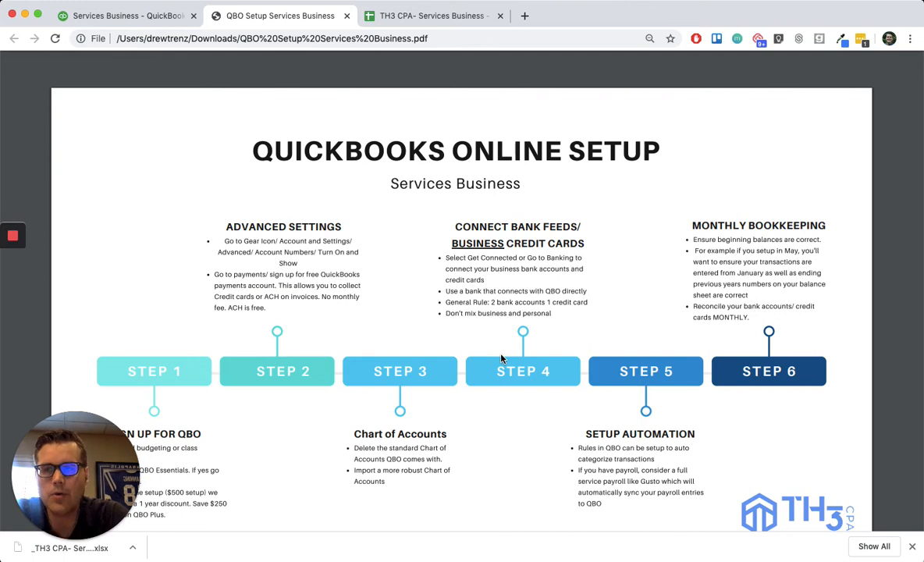
# - Open the bank account connection page from Banking in QuickBooks Online and check it against the setup PDF's bank feeds guidance
pyautogui.click(109, 15)
pyautogui.click(31, 182)
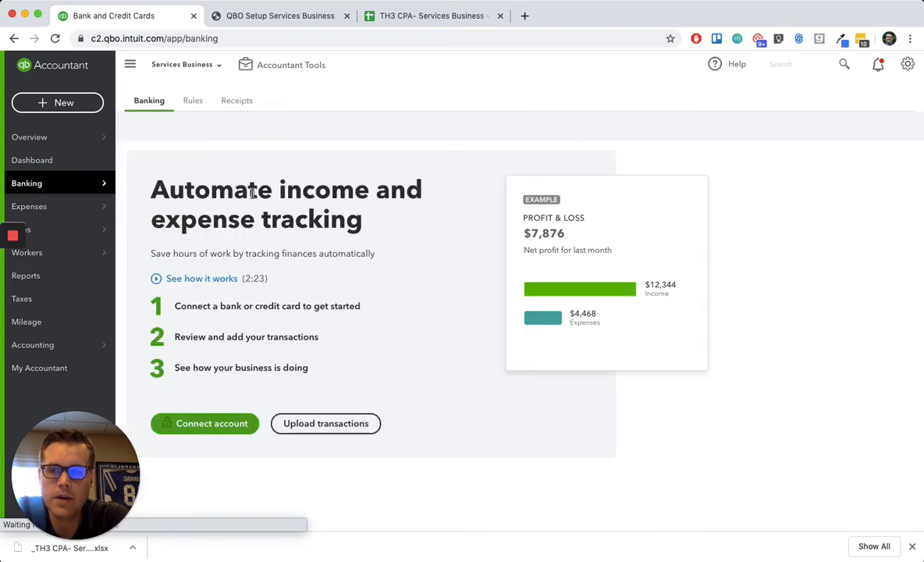
pyautogui.click(237, 427)
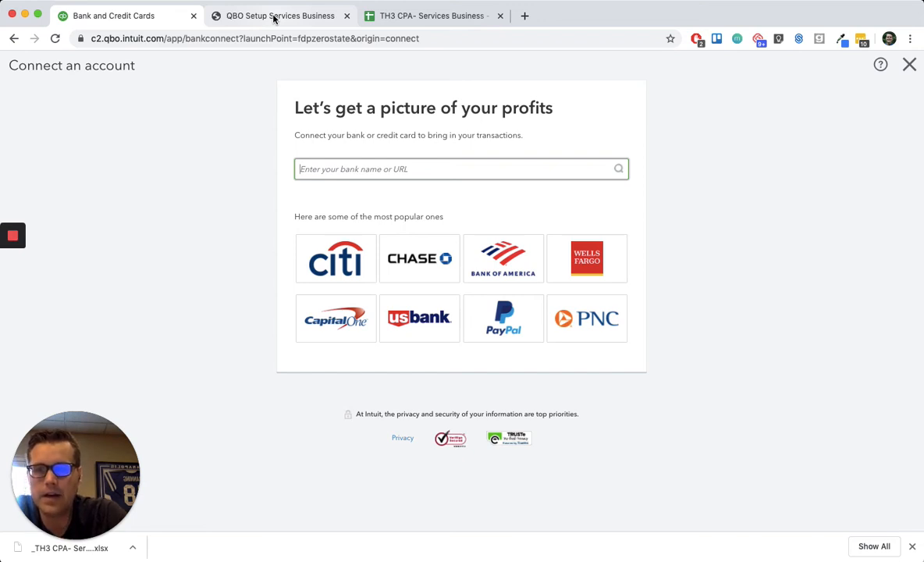
pyautogui.click(274, 17)
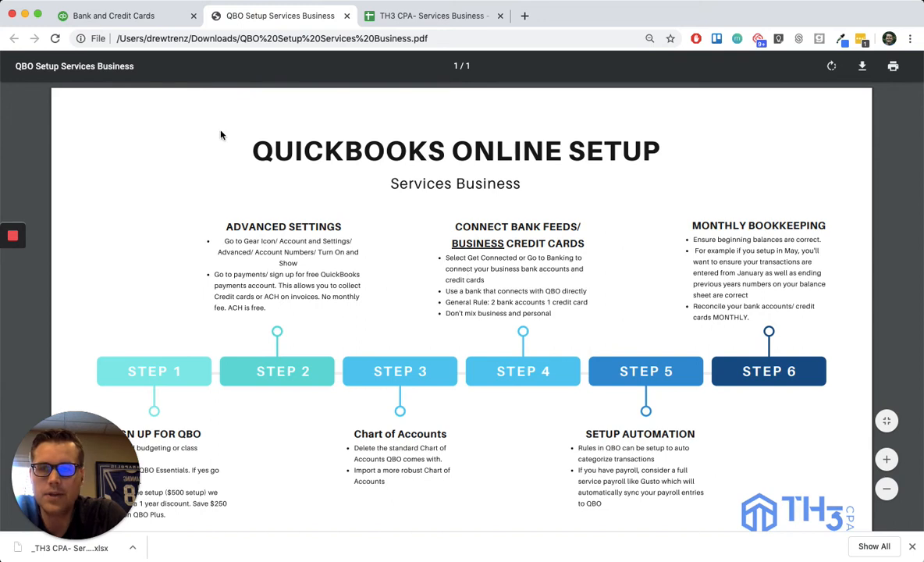
pyautogui.click(112, 17)
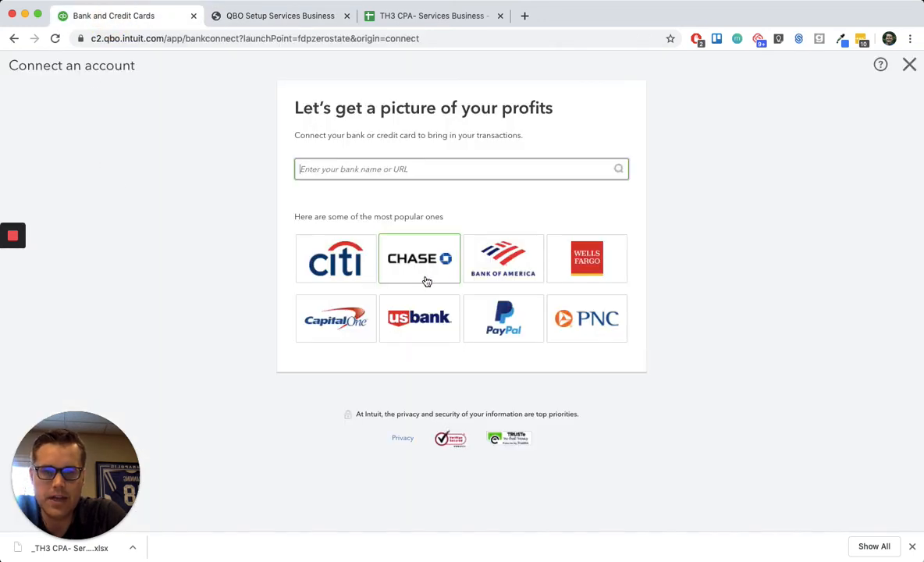
# - Leave the Connect an account page without choosing a bank and return to the QBO Setup Services Business PDF
pyautogui.write('w')
pyautogui.press('BackSpace')
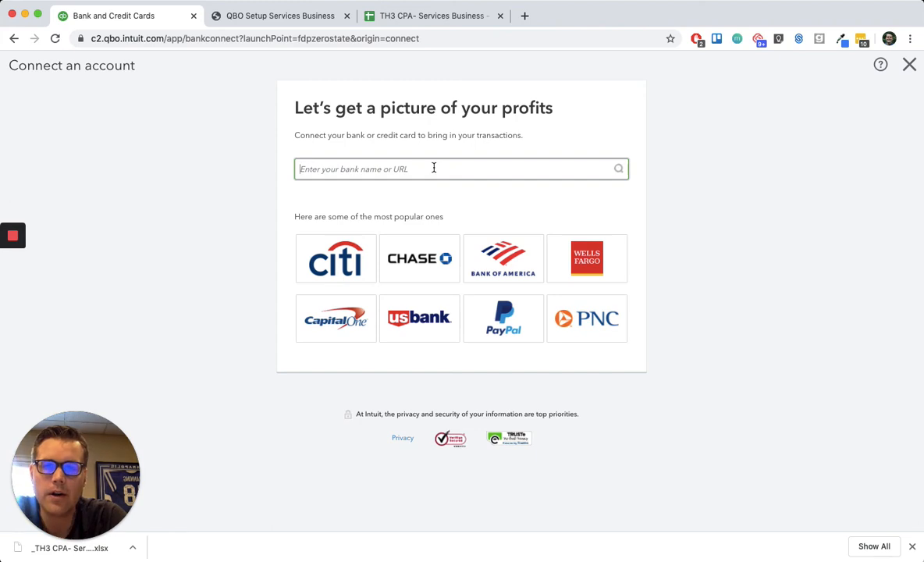
pyautogui.click(909, 66)
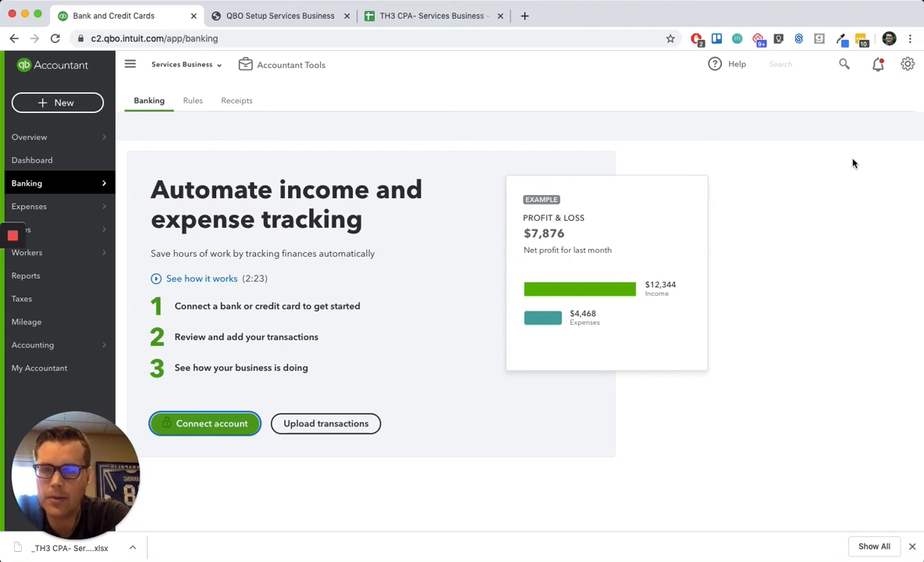
pyautogui.click(234, 19)
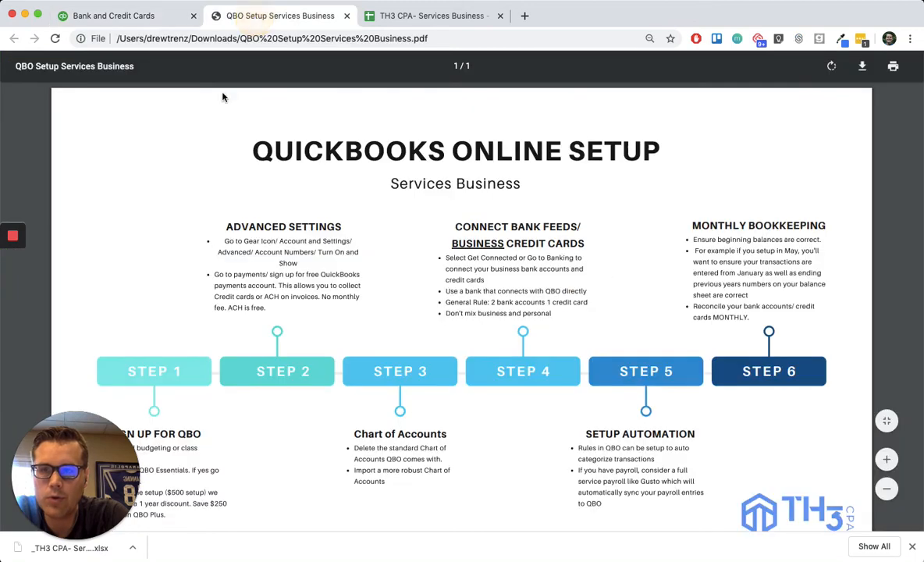